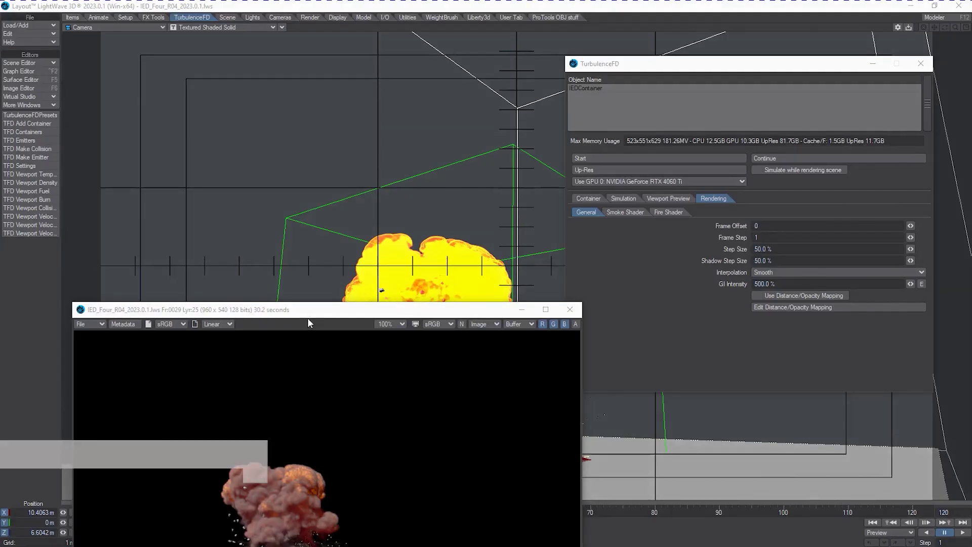
{"action": "left_click_drag", "start_coordinate": [310, 309], "coordinate": [273, 192]}
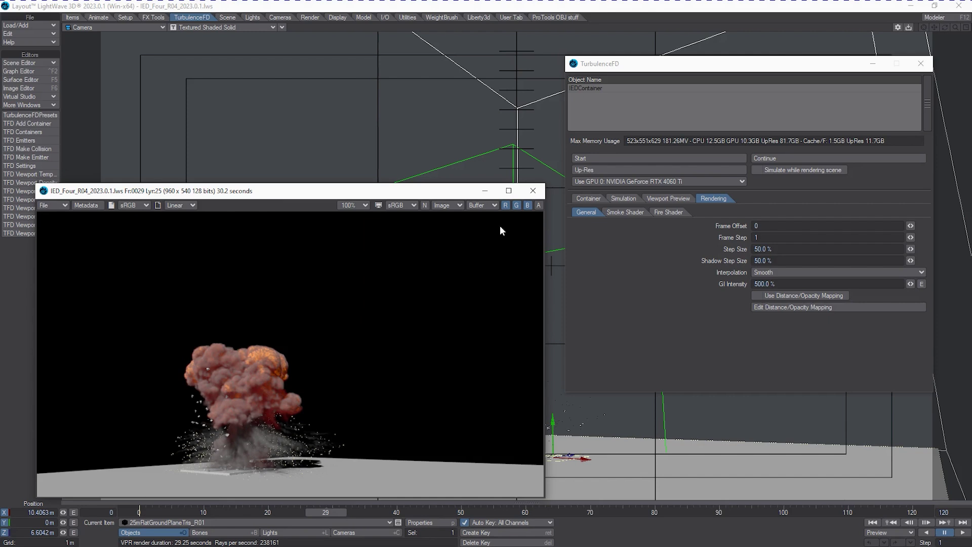
{"action": "left_click_drag", "start_coordinate": [343, 194], "coordinate": [727, 192]}
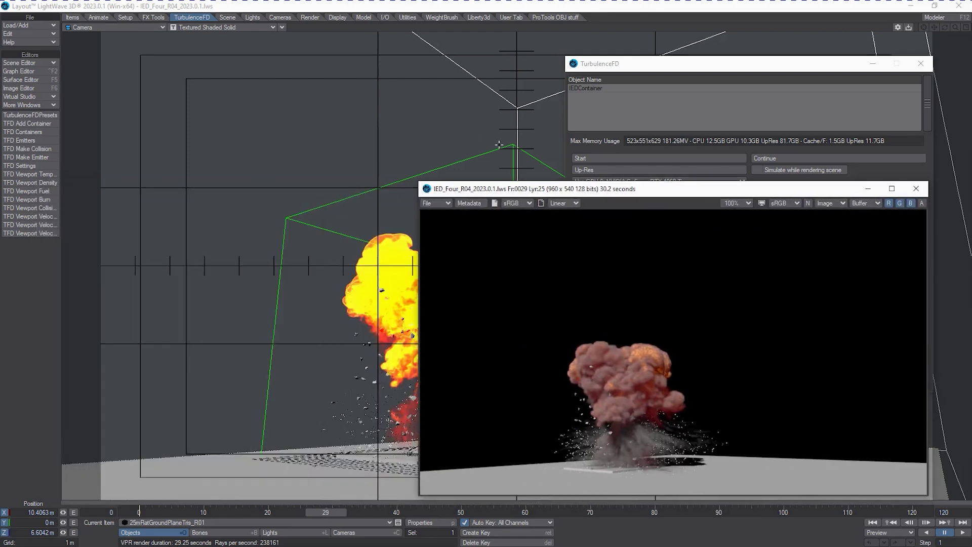
{"action": "left_click_drag", "start_coordinate": [554, 194], "coordinate": [196, 142]}
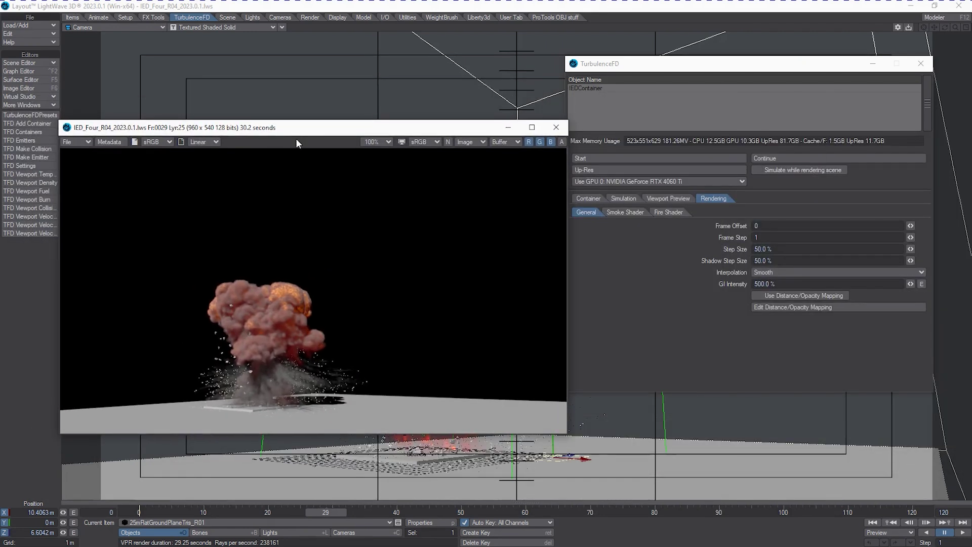
{"action": "left_click_drag", "start_coordinate": [295, 135], "coordinate": [299, 158]}
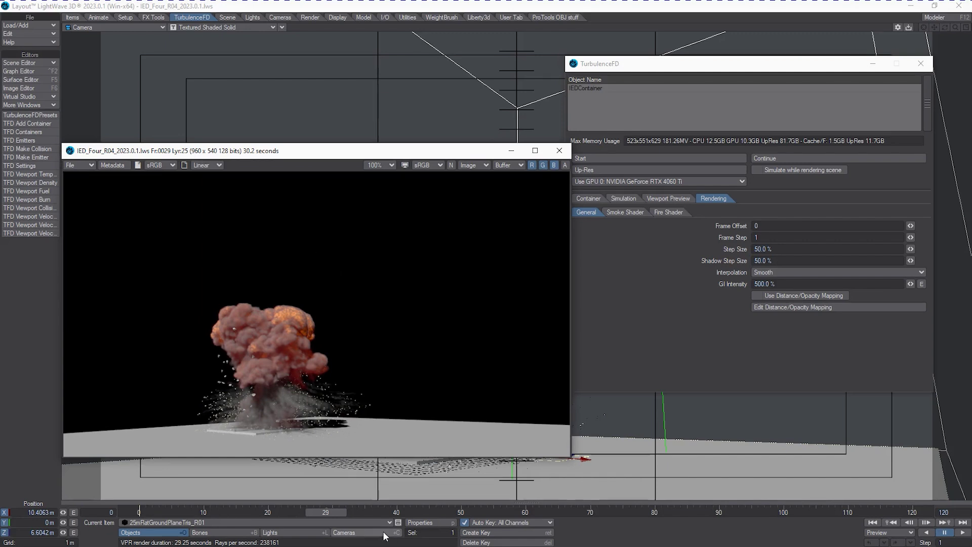
{"action": "left_click", "coordinate": [327, 513]}
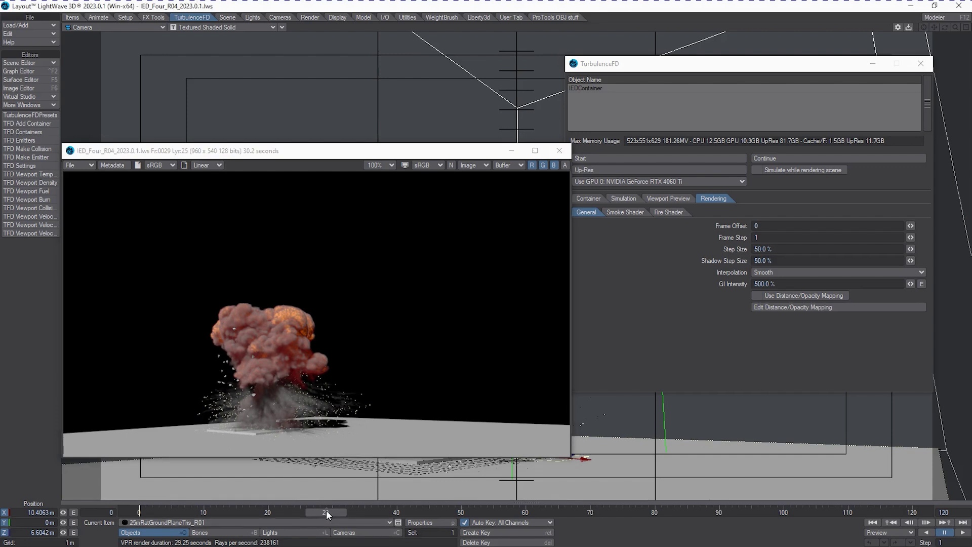
- Find the LD_AddTurbulenceFDPresets command in the menu configuration and add it at the start of the TurbulenceFD group
{"action": "left_click", "coordinate": [22, 34]}
{"action": "left_click", "coordinate": [51, 99]}
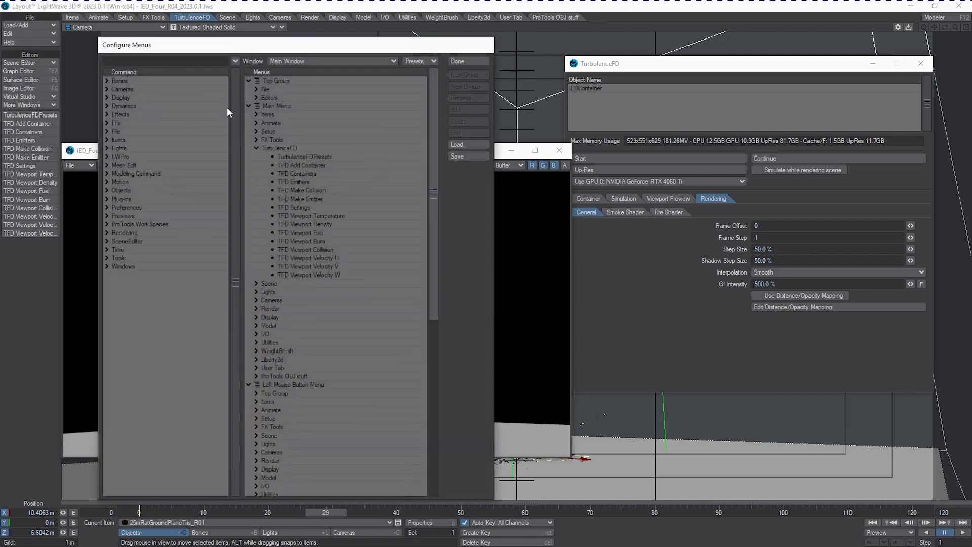
{"action": "type", "text": "P"}
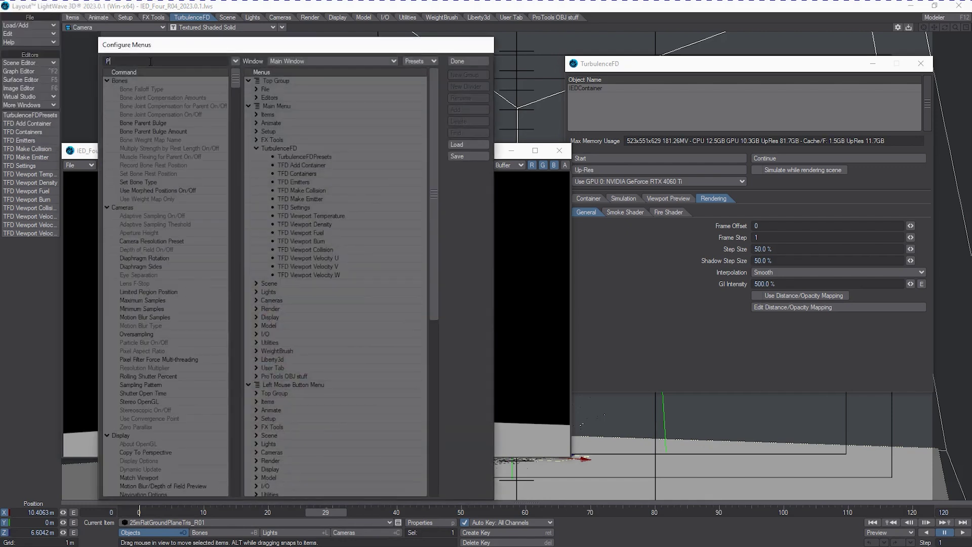
{"action": "type", "text": "reset"}
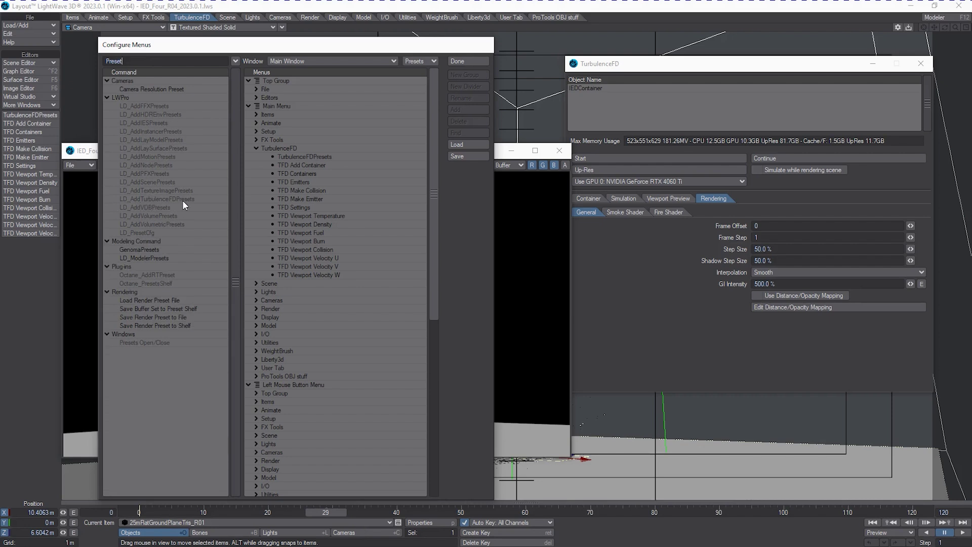
{"action": "left_click", "coordinate": [164, 199]}
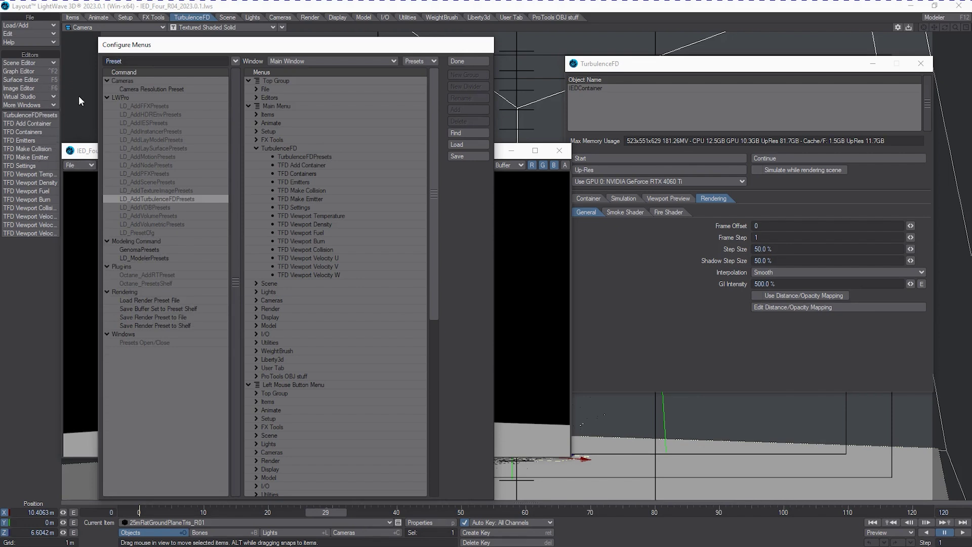
{"action": "left_click_drag", "start_coordinate": [171, 194], "coordinate": [289, 163]}
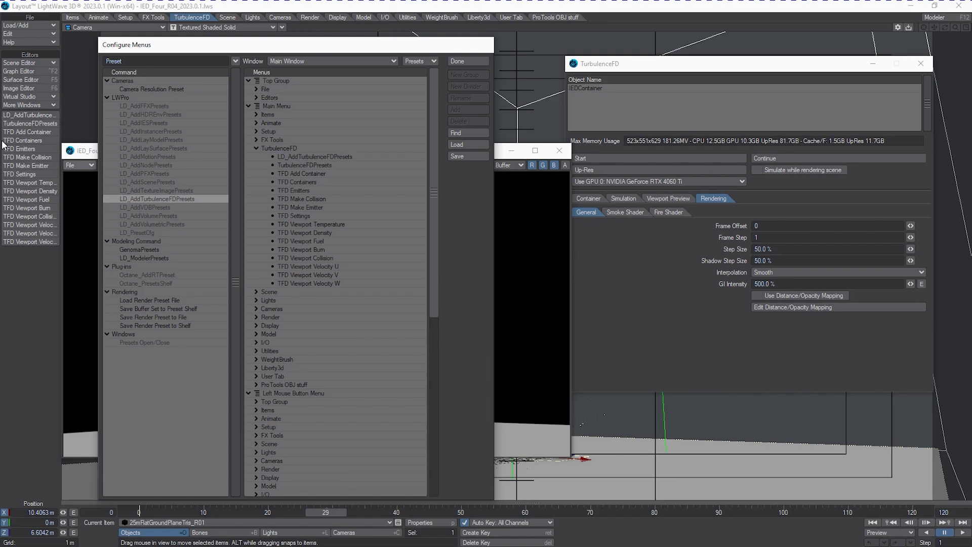
- Delete the added LD_AddTurbulenceFDPresets entry from the TurbulenceFD group and finish configuring the menus
{"action": "left_click", "coordinate": [364, 156]}
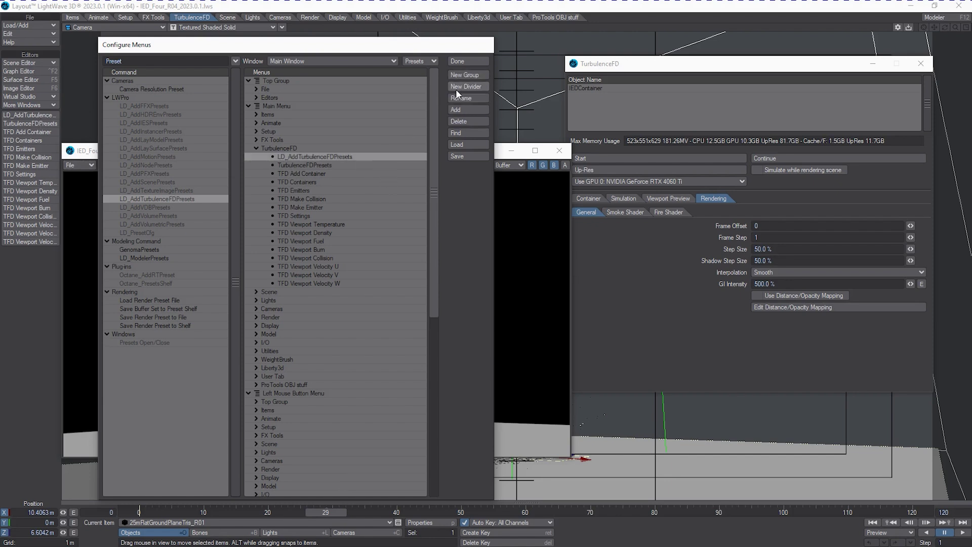
{"action": "left_click", "coordinate": [461, 121]}
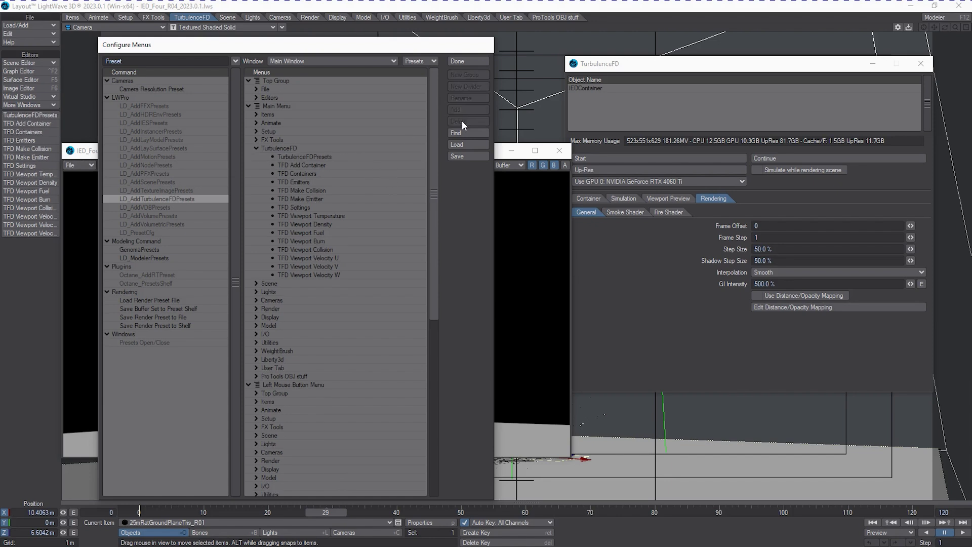
{"action": "left_click", "coordinate": [457, 61]}
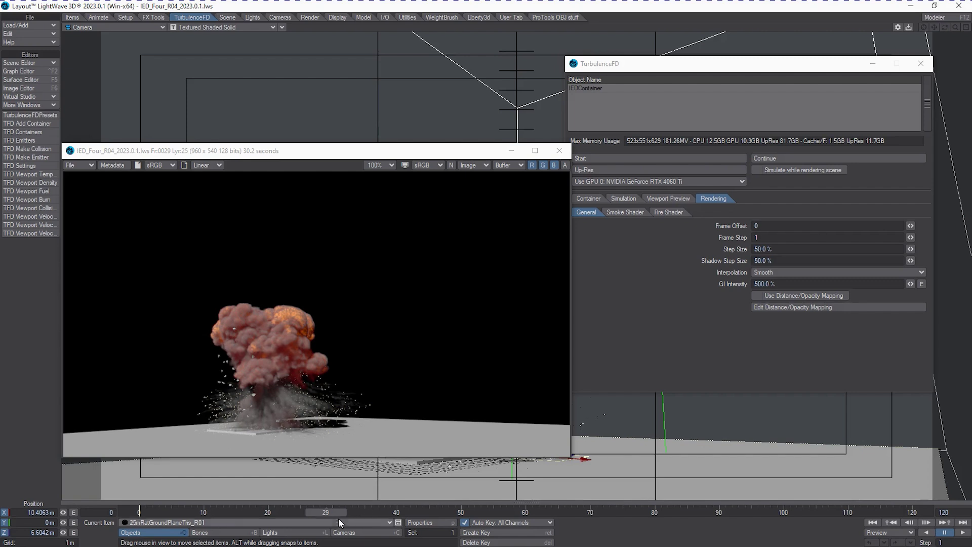
- Select the IEDContainer object as the current item
{"action": "left_click", "coordinate": [314, 519]}
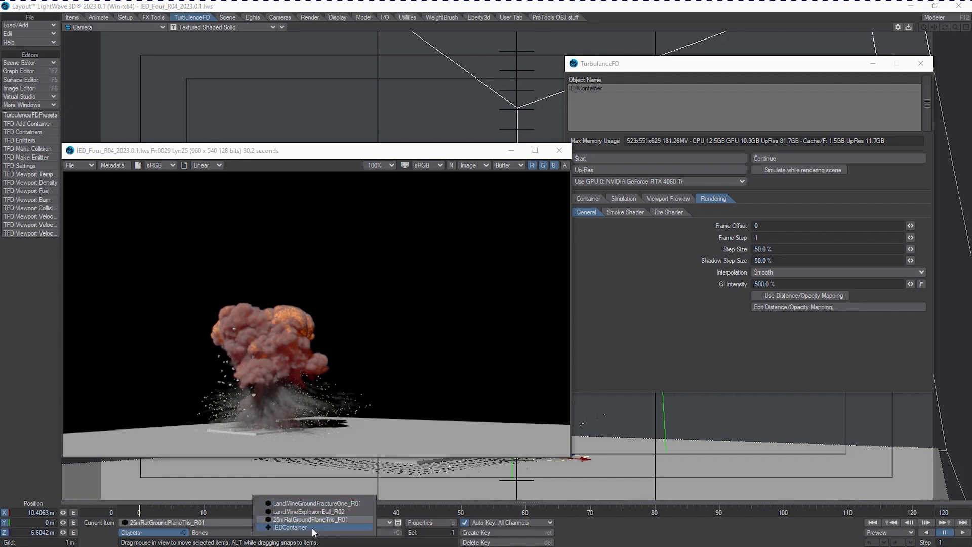
{"action": "left_click", "coordinate": [312, 528]}
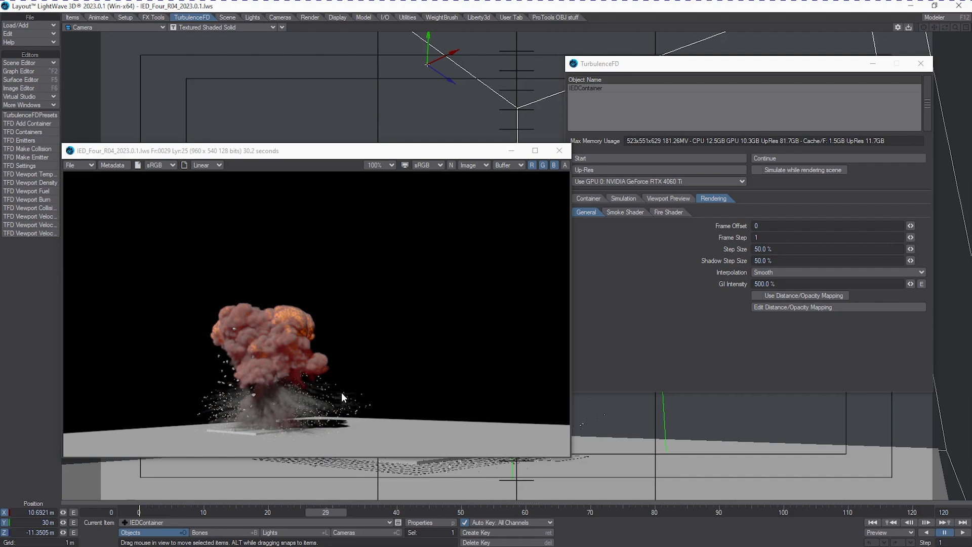
{"action": "left_click", "coordinate": [607, 333]}
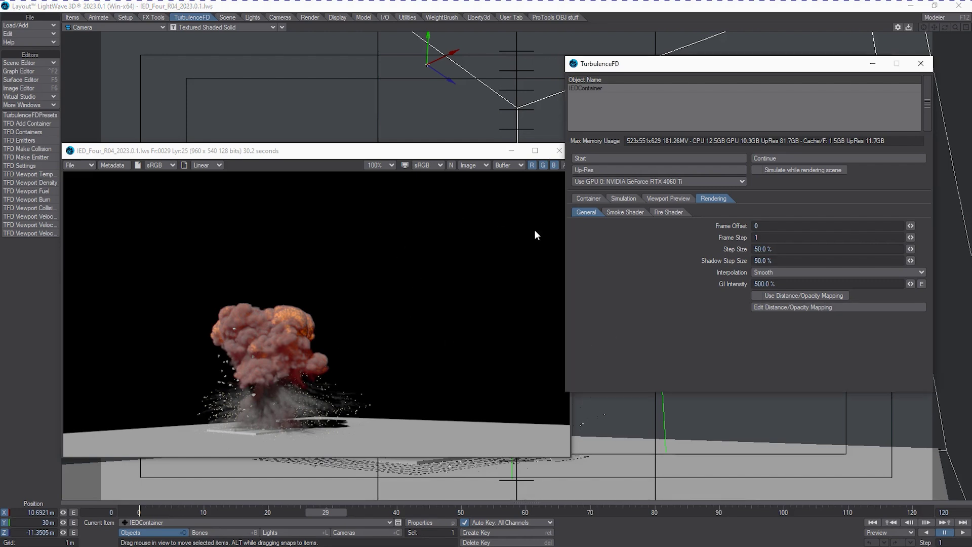
- Examine the IEDContainer's smoke shader, container, solver, turbulence, temperature, density and fire shader settings
{"action": "left_click", "coordinate": [628, 214]}
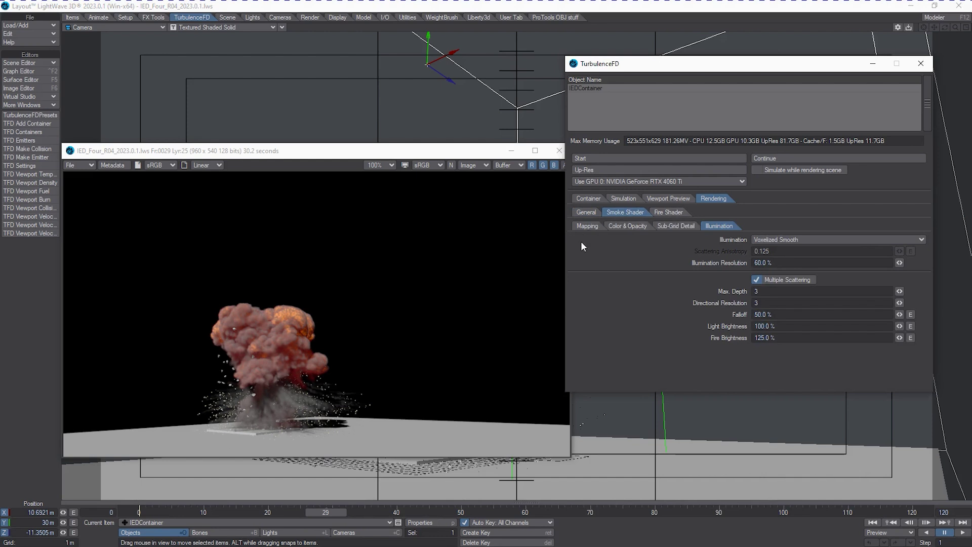
{"action": "left_click", "coordinate": [590, 228]}
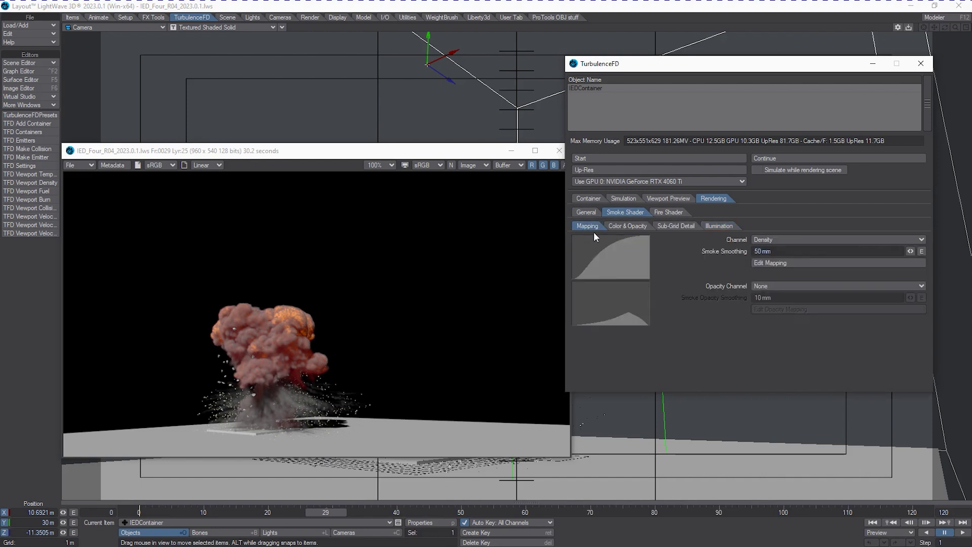
{"action": "left_click", "coordinate": [686, 227]}
{"action": "left_click", "coordinate": [588, 200]}
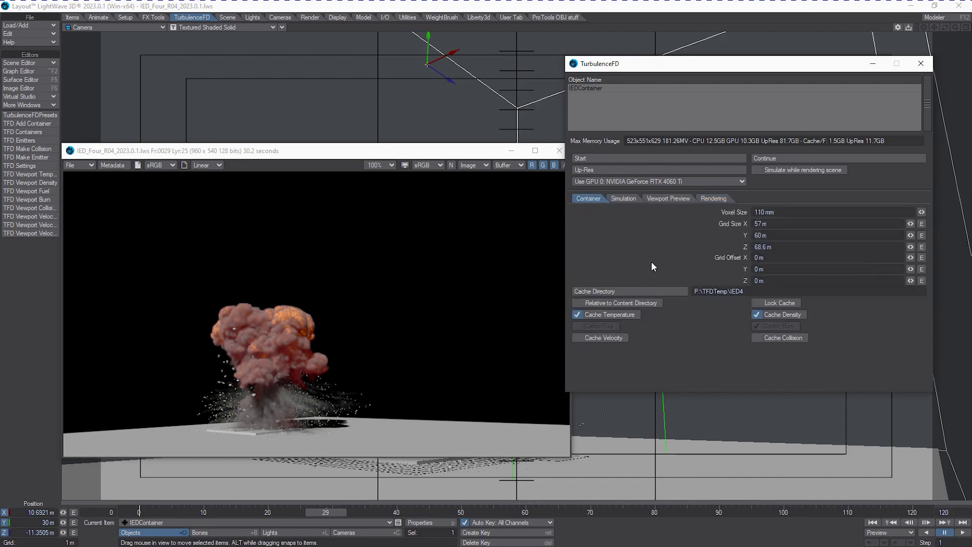
{"action": "left_click", "coordinate": [619, 198]}
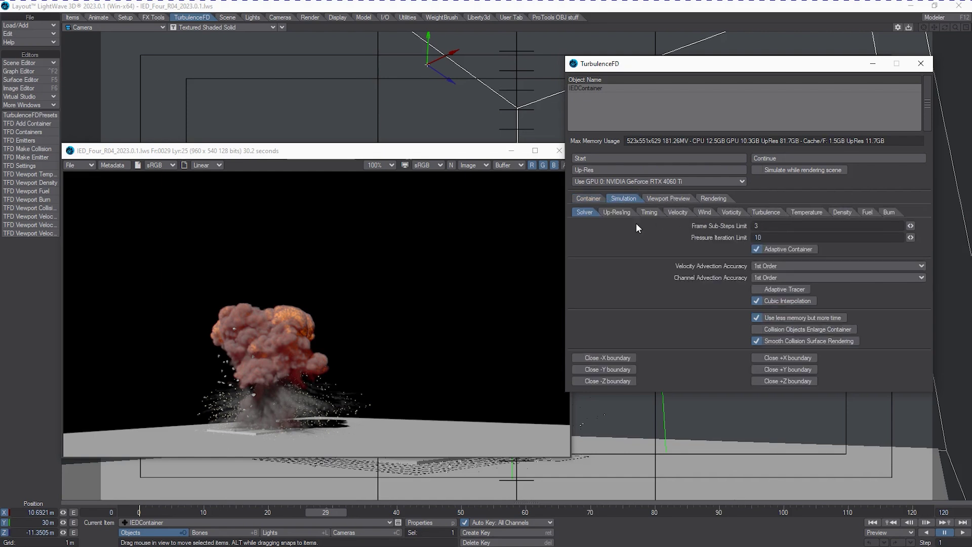
{"action": "left_click", "coordinate": [764, 212]}
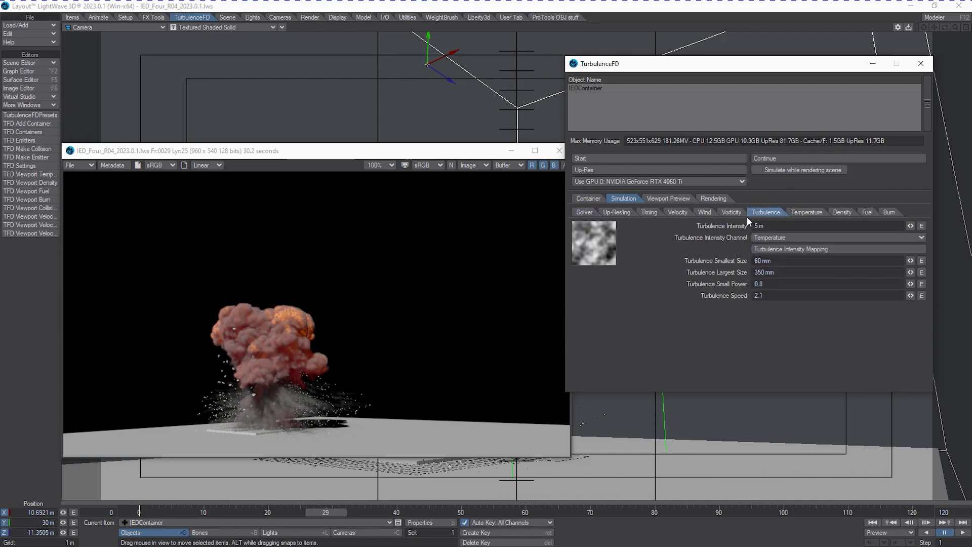
{"action": "left_click", "coordinate": [809, 212]}
{"action": "left_click", "coordinate": [843, 212]}
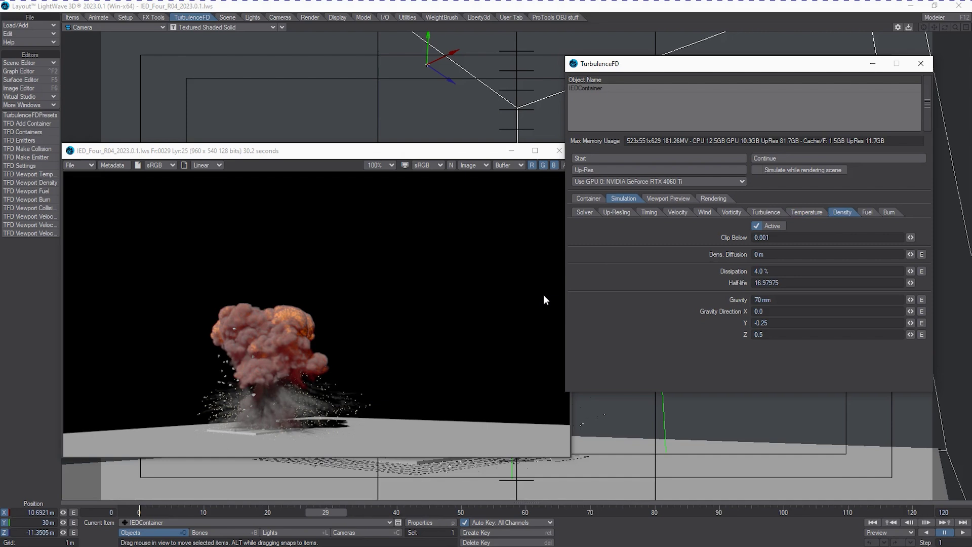
{"action": "left_click", "coordinate": [714, 198]}
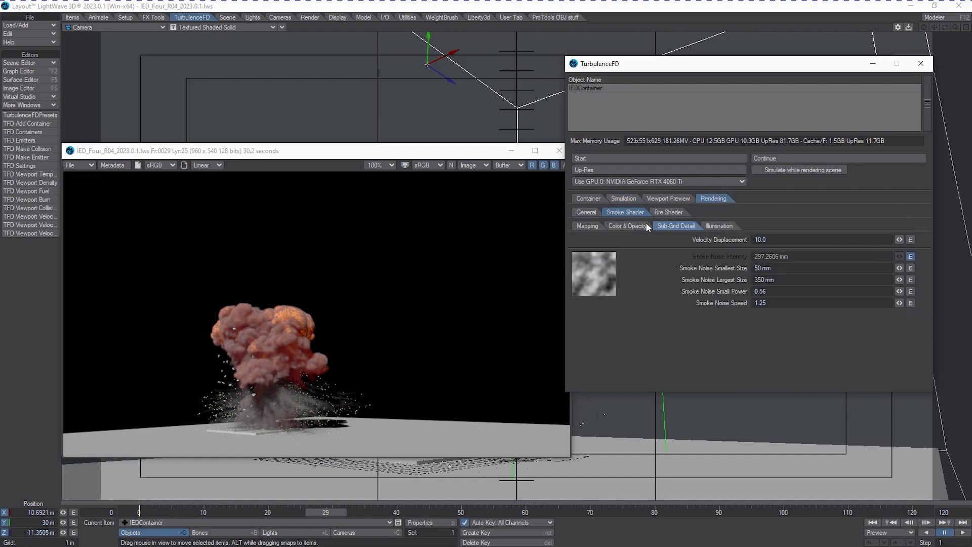
{"action": "left_click", "coordinate": [668, 212]}
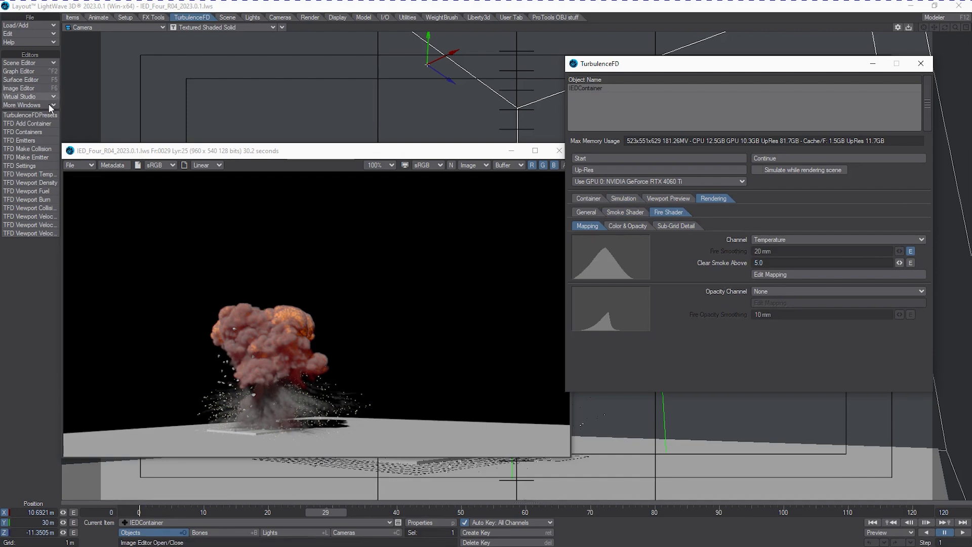
- Open the TurbulenceFD presets and move the LD TurbulenceFD Presets window clear of the preset shelf
{"action": "left_click", "coordinate": [31, 115]}
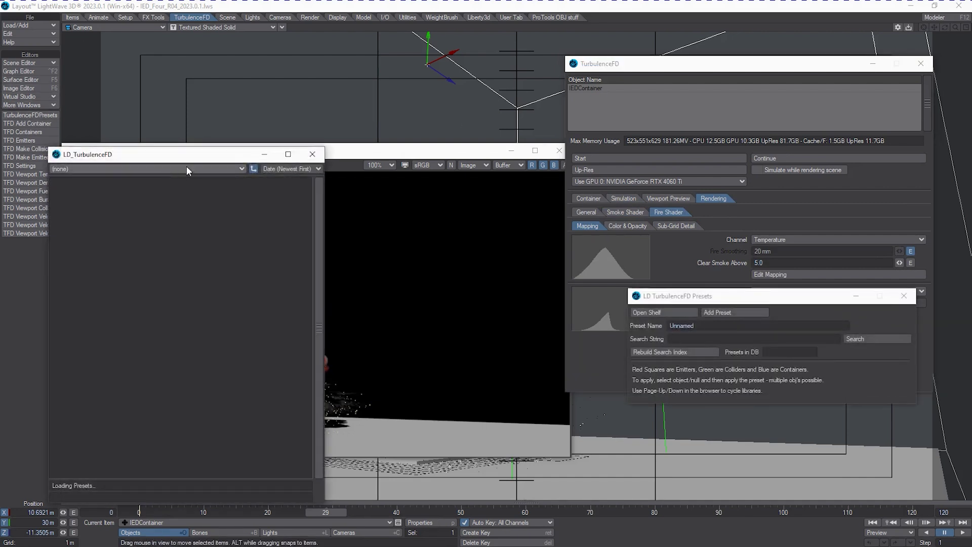
{"action": "left_click_drag", "start_coordinate": [724, 297], "coordinate": [371, 322]}
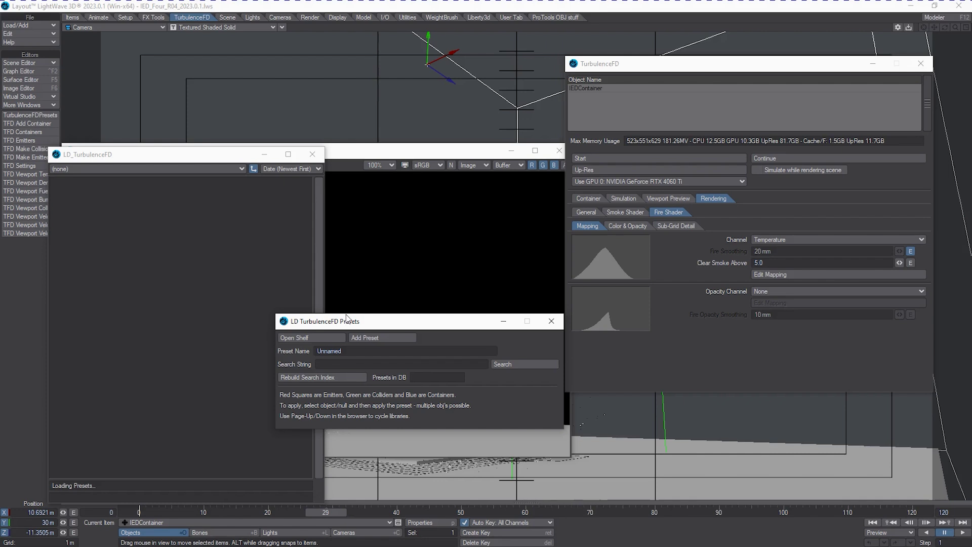
{"action": "left_click_drag", "start_coordinate": [344, 324], "coordinate": [354, 296]}
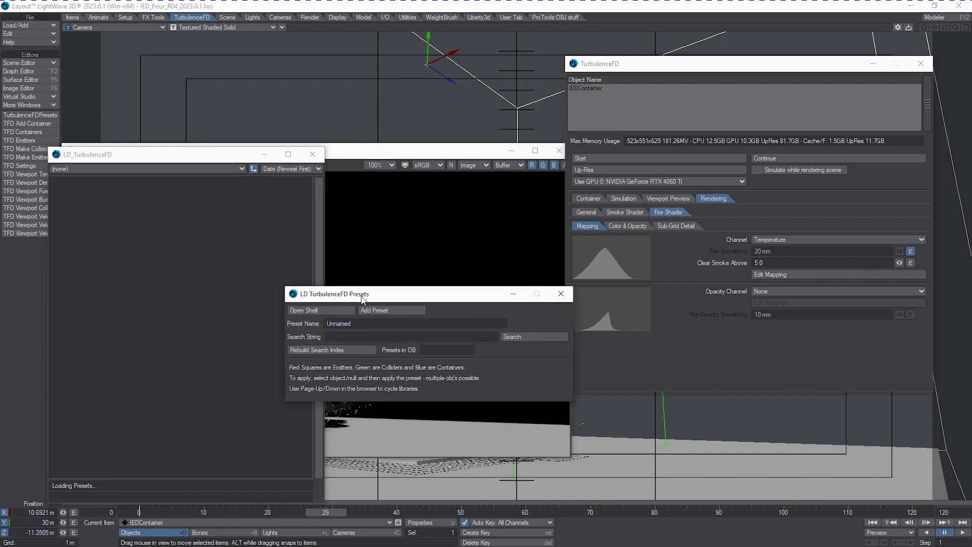
{"action": "left_click_drag", "start_coordinate": [368, 299], "coordinate": [390, 296]}
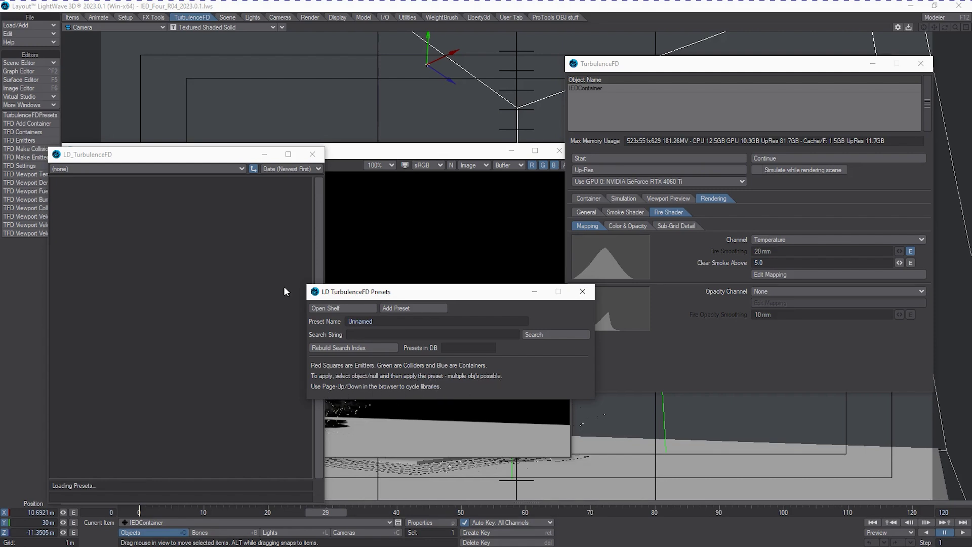
{"action": "left_click_drag", "start_coordinate": [419, 288], "coordinate": [633, 336]}
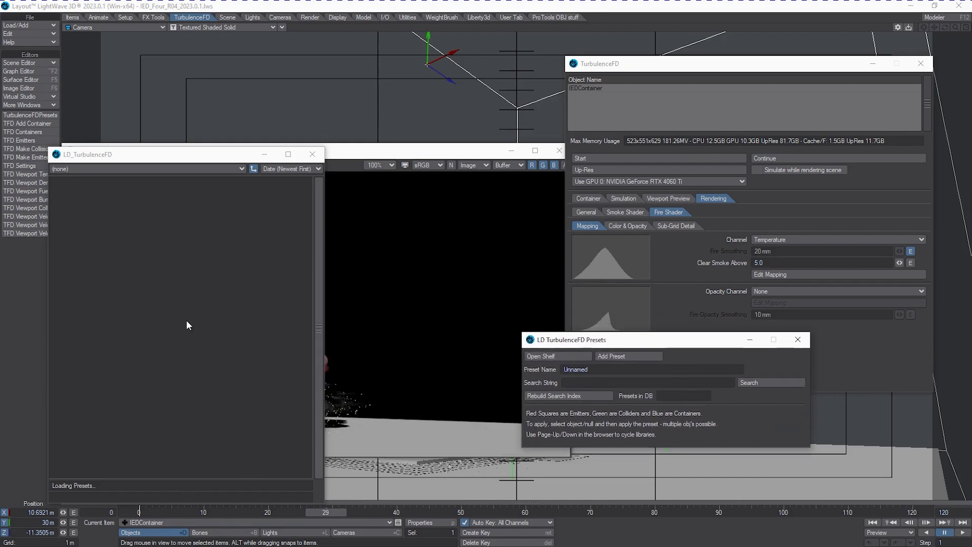
- Name the preset IEDContainer_Four_R04 and add it to the preset shelf
{"action": "left_click", "coordinate": [603, 369]}
{"action": "key", "text": "BackSpace"}
{"action": "type", "text": "IEDContainer_Four_R04"}
{"action": "left_click", "coordinate": [636, 354]}
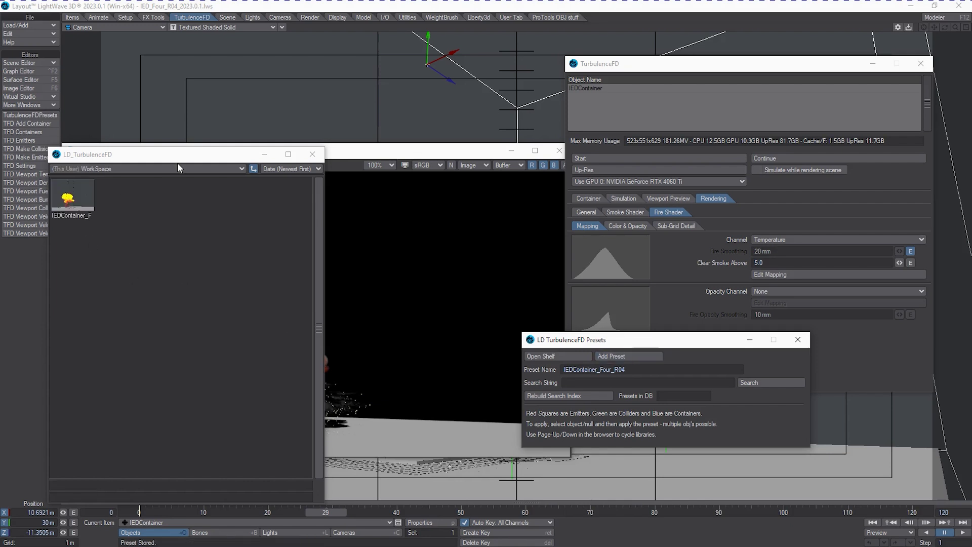
- Replace the IEDContainer_Four_R04 preset's thumbnail with the image IEDFour_R03_PresetRender.jpg
{"action": "left_click_drag", "start_coordinate": [394, 151], "coordinate": [335, 267]}
{"action": "right_click", "coordinate": [87, 193]}
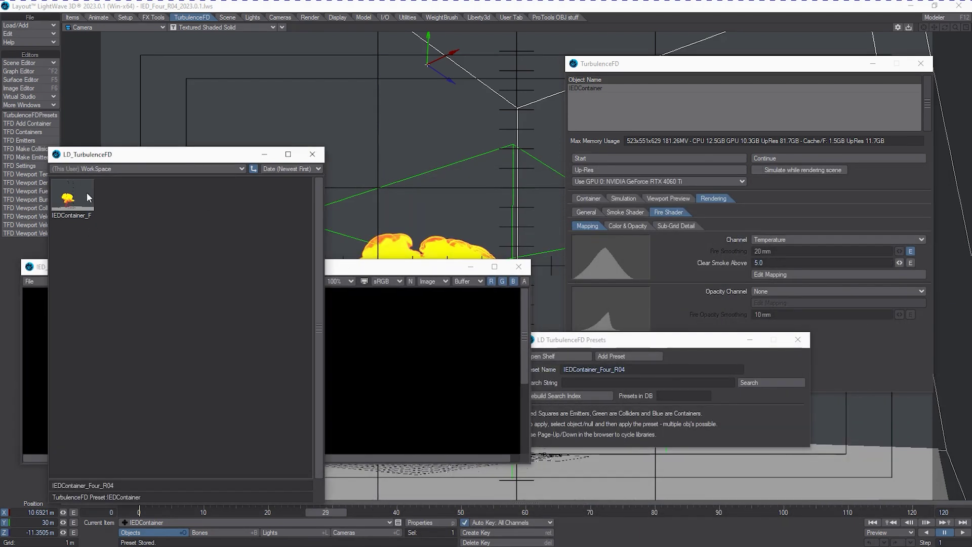
{"action": "mouse_move", "coordinate": [89, 195]}
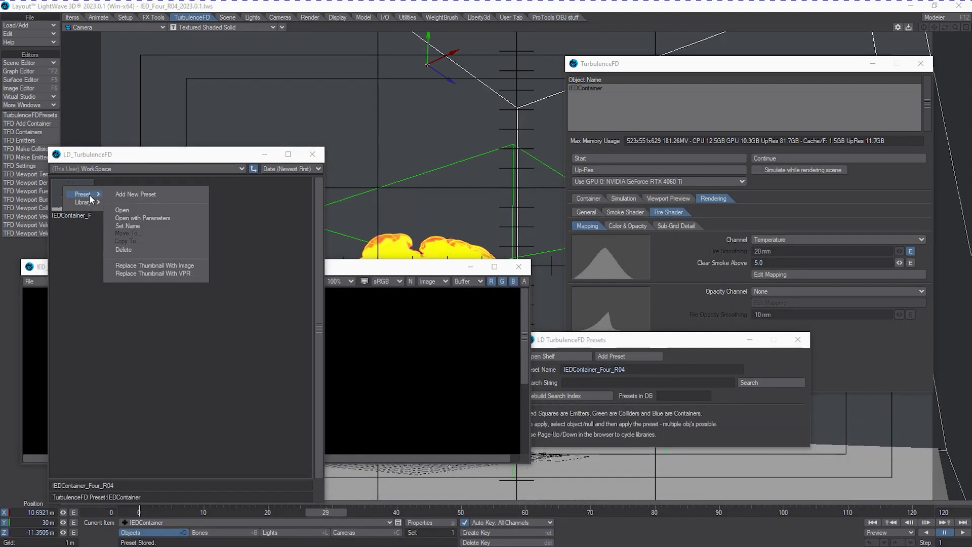
{"action": "left_click", "coordinate": [181, 266]}
{"action": "left_click", "coordinate": [281, 260]}
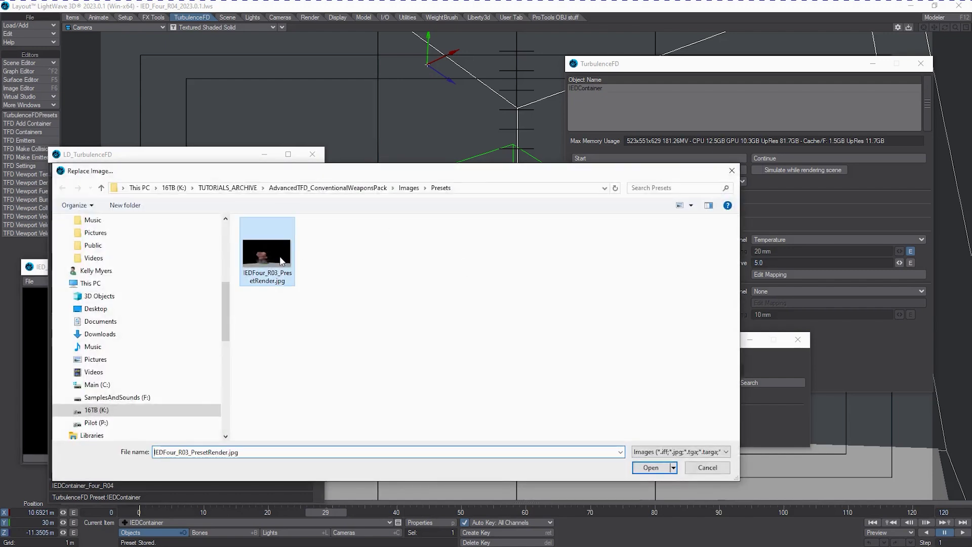
{"action": "left_click", "coordinate": [651, 468]}
{"action": "mouse_move", "coordinate": [89, 201]}
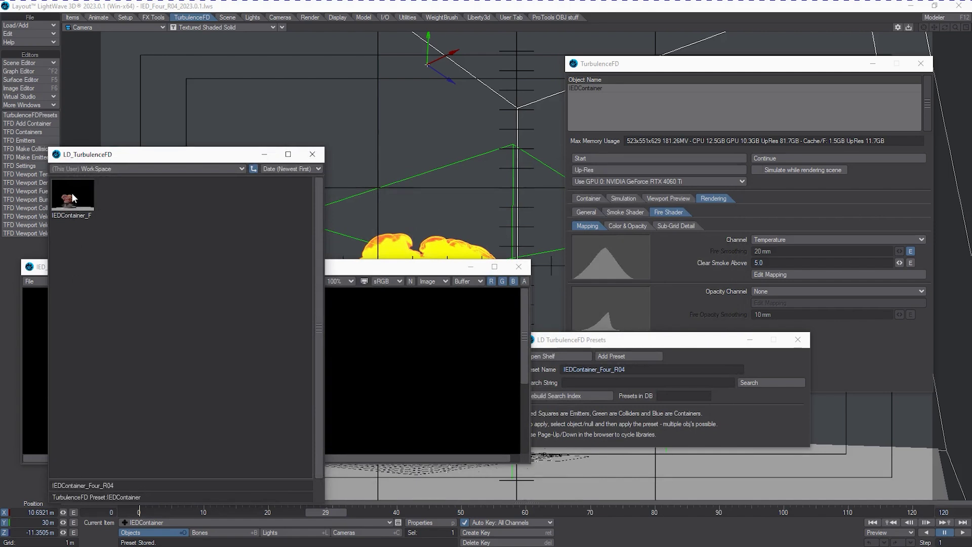
{"action": "left_click_drag", "start_coordinate": [614, 340], "coordinate": [665, 342]}
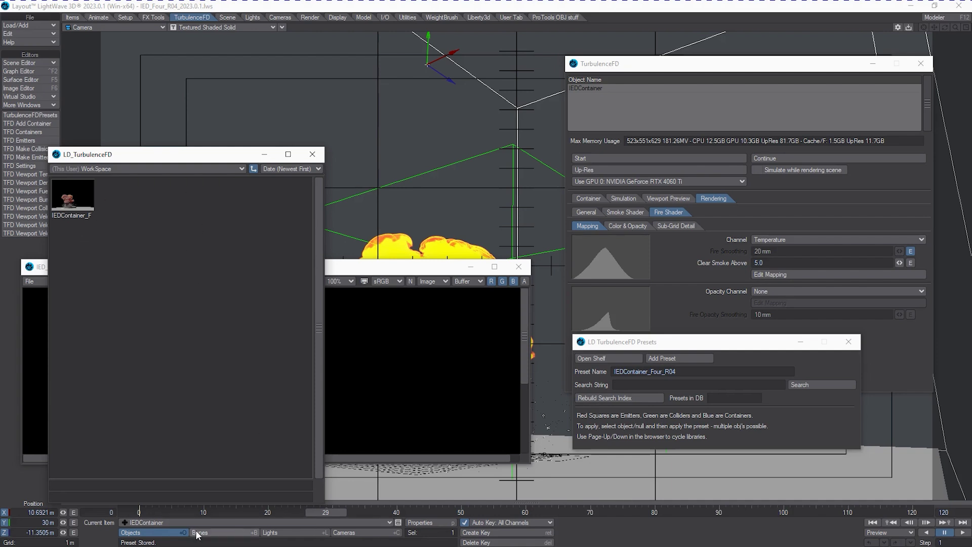
- Select the LandMineGroundFractureOne_R01 object and add its TurbulenceFD settings to the shelf as preset LandMineGroundFractOne
{"action": "left_click", "coordinate": [239, 522]}
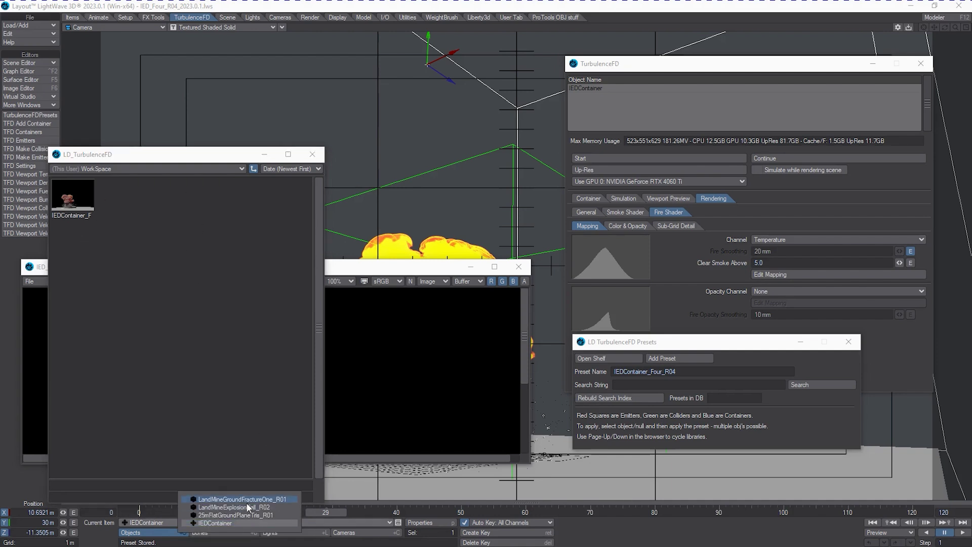
{"action": "left_click", "coordinate": [242, 500]}
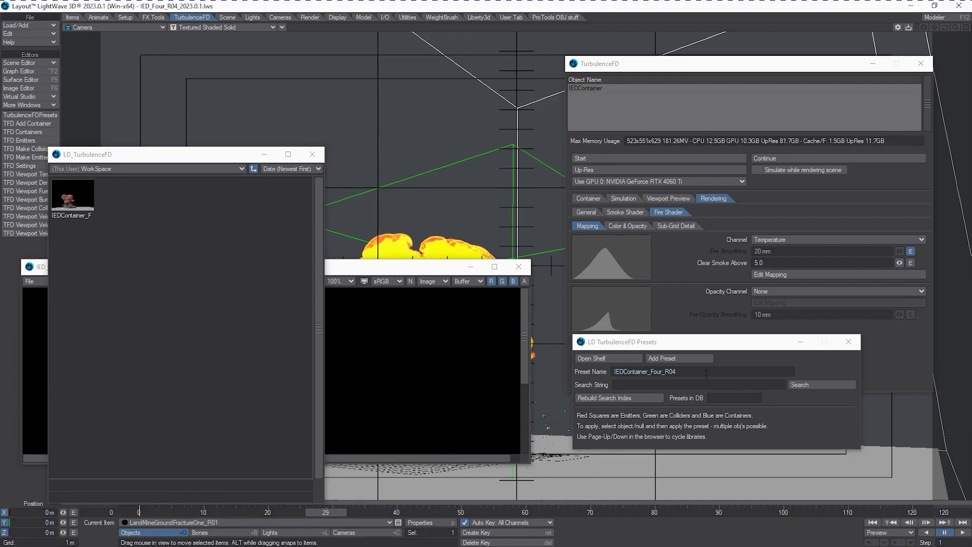
{"action": "key", "text": "ctrl+a"}
{"action": "key", "text": "BackSpace"}
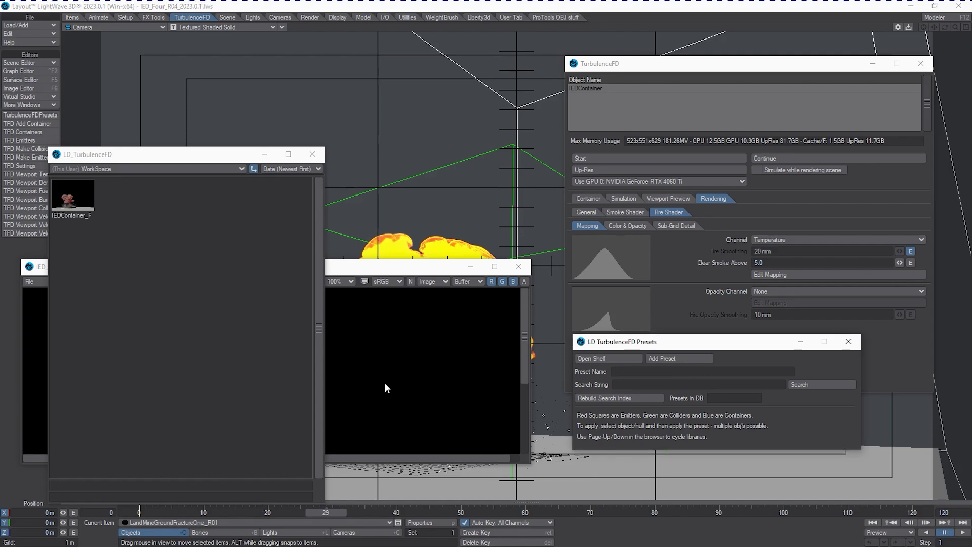
{"action": "type", "text": "LandMineGroundFractuOn"}
{"action": "left_click", "coordinate": [653, 360]}
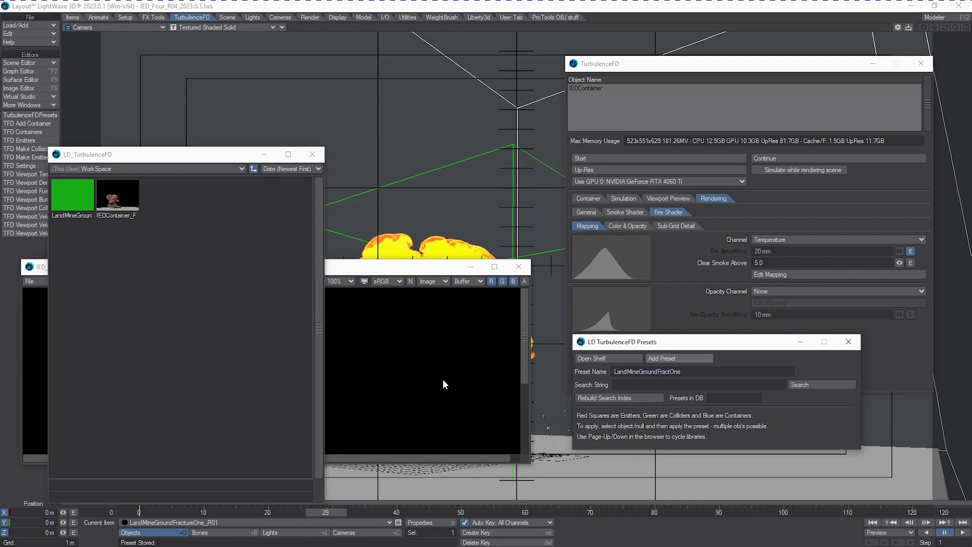
- Replace the LandMineGroundFractOne preset's thumbnail with IEDFour_R03_PresetRender.jpg and reposition the preset shelf window
{"action": "right_click", "coordinate": [74, 205]}
{"action": "mouse_move", "coordinate": [74, 200]}
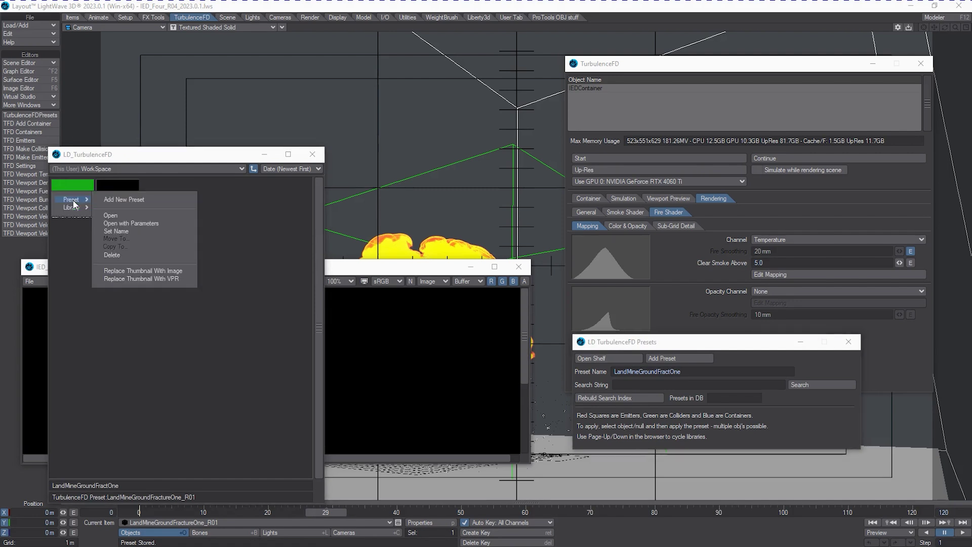
{"action": "left_click", "coordinate": [143, 271]}
{"action": "left_click", "coordinate": [266, 253]}
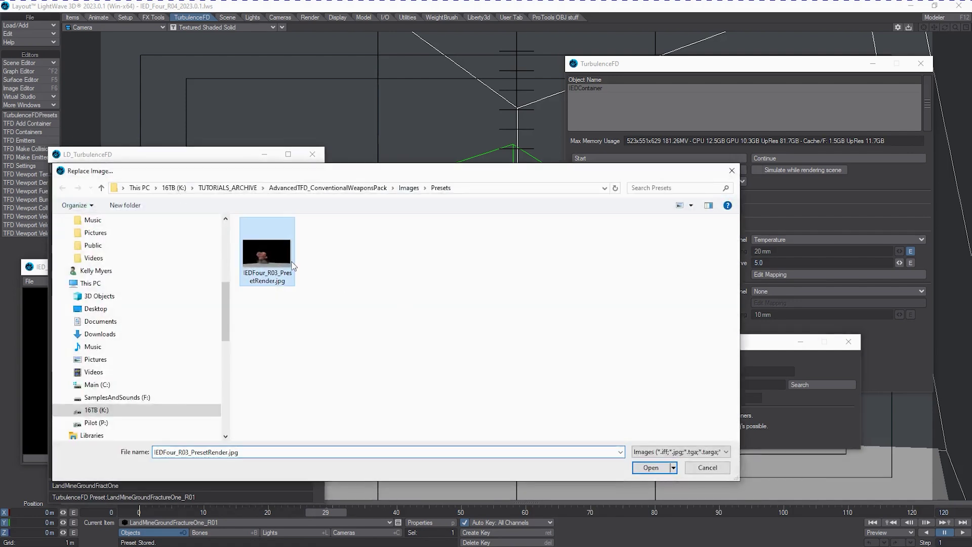
{"action": "left_click", "coordinate": [651, 467]}
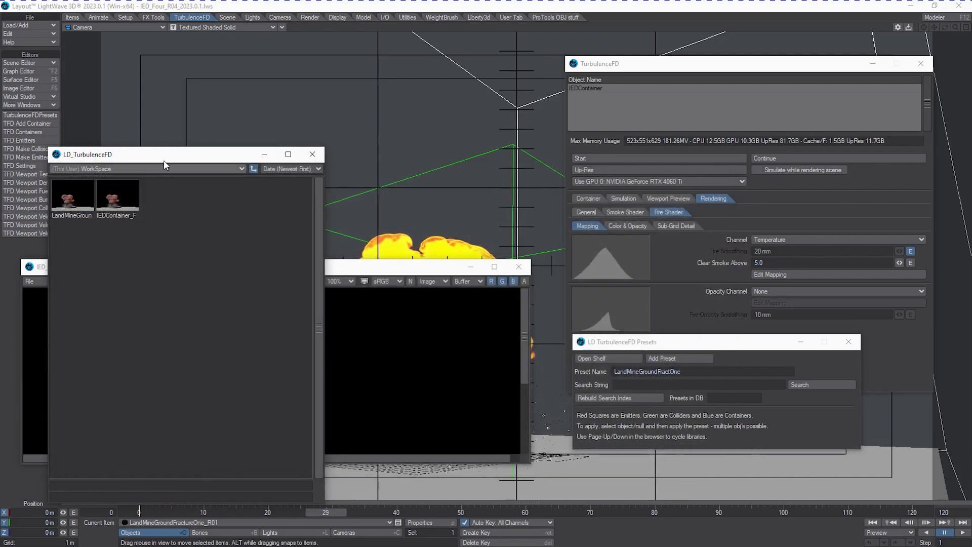
{"action": "left_click_drag", "start_coordinate": [163, 158], "coordinate": [203, 128]}
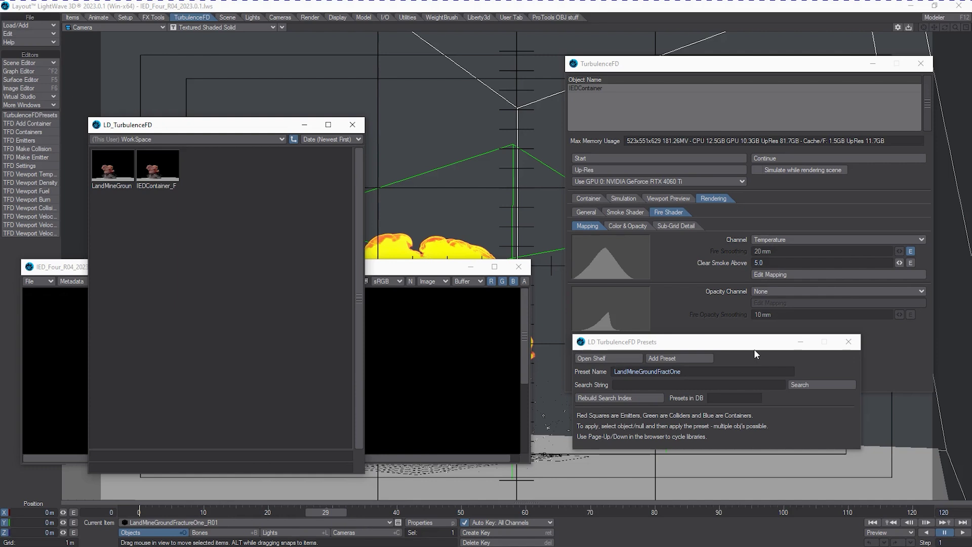
- Select the LandMineExplosionBall_R02 object and add its TurbulenceFD settings to the shelf as preset LandMineExplosionBall_R02
{"action": "left_click", "coordinate": [262, 523]}
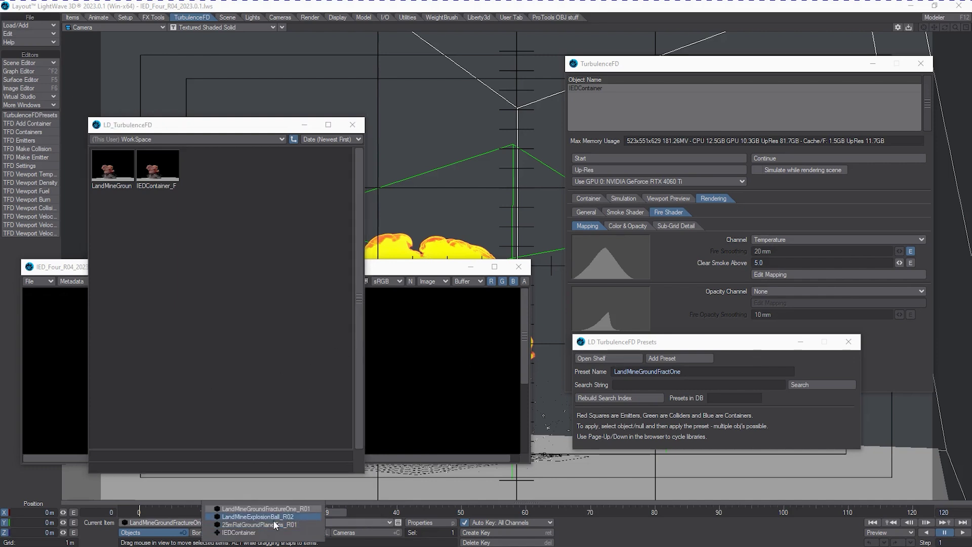
{"action": "left_click", "coordinate": [269, 517]}
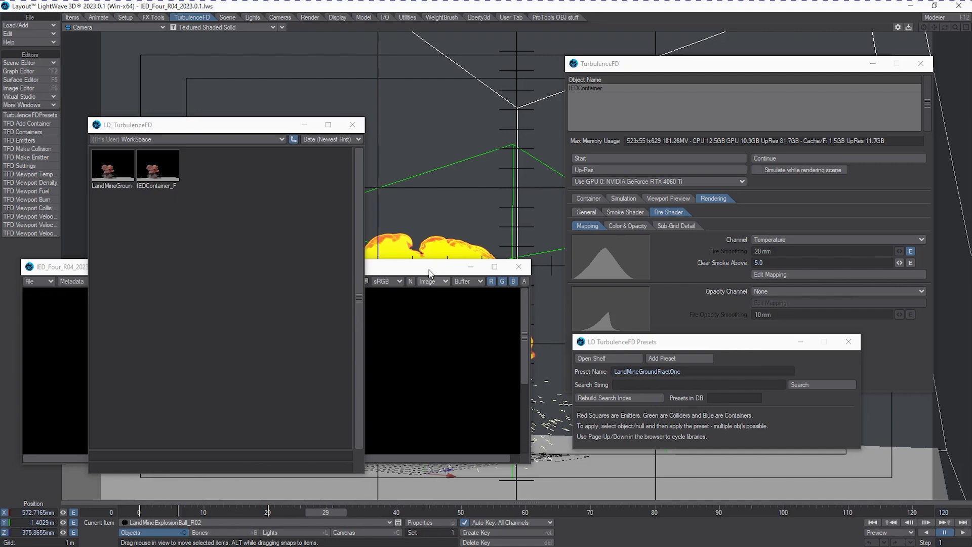
{"action": "left_click_drag", "start_coordinate": [428, 273], "coordinate": [735, 545]}
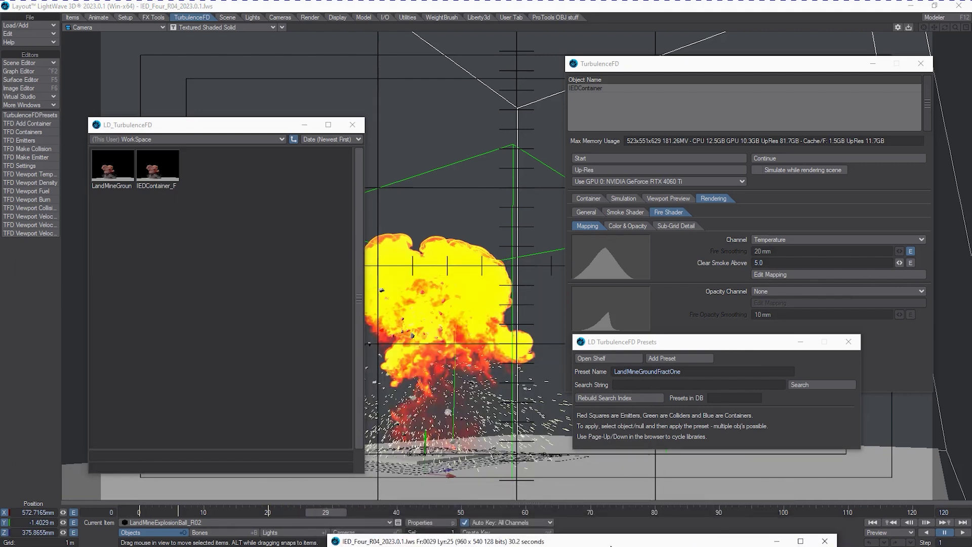
{"action": "left_click_drag", "start_coordinate": [611, 544], "coordinate": [373, 286]}
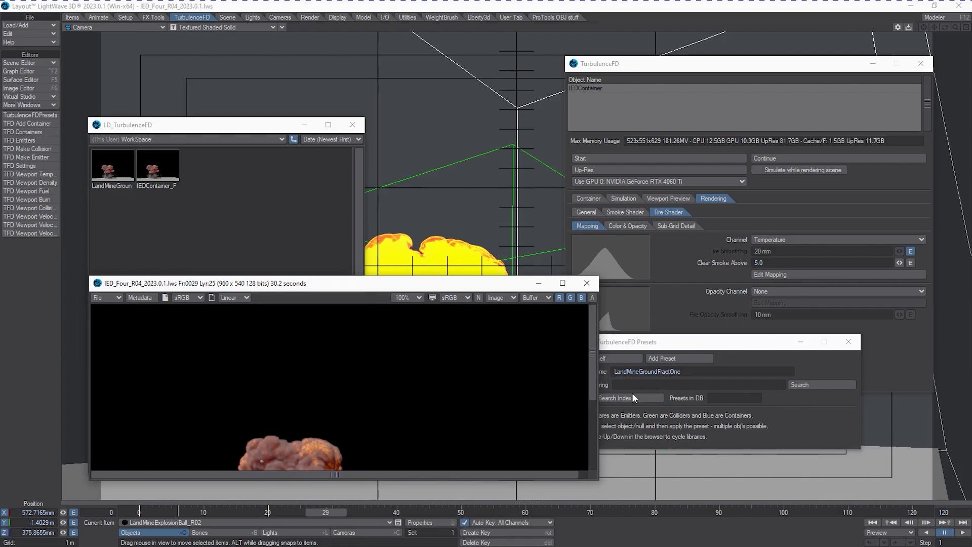
{"action": "left_click", "coordinate": [661, 349]}
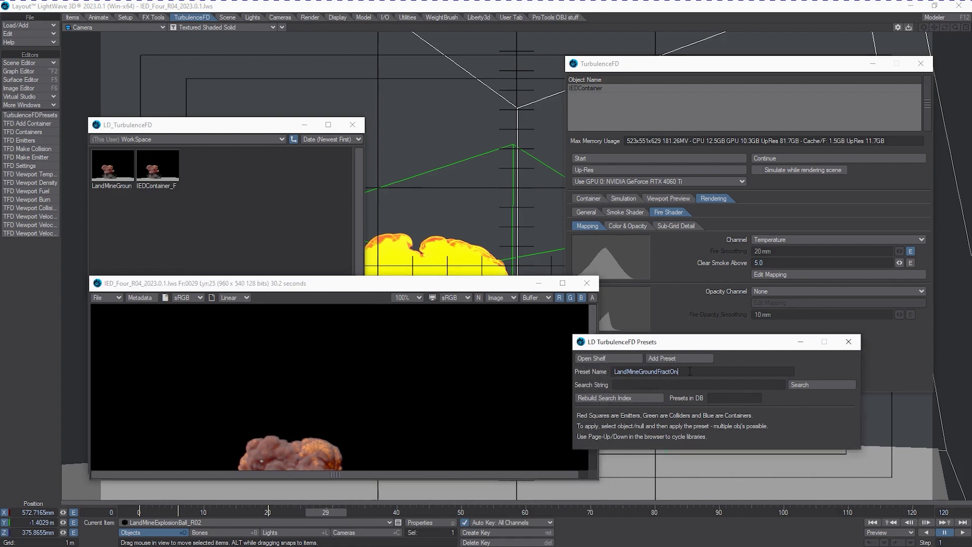
{"action": "key", "text": "BackSpace"}
{"action": "key", "text": "BackSpace"}
{"action": "key", "text": "BackSpace"}
{"action": "key", "text": "BackSpace"}
{"action": "key", "text": "BackSpace"}
{"action": "key", "text": "BackSpace"}
{"action": "key", "text": "BackSpace"}
{"action": "key", "text": "BackSpace"}
{"action": "key", "text": "BackSpace"}
{"action": "key", "text": "BackSpace"}
{"action": "key", "text": "BackSpace"}
{"action": "type", "text": "ExplosionBall_R0"}
{"action": "left_click", "coordinate": [680, 359]}
- Replace the LandMineExplosionBall_R02 preset's thumbnail with the image IEDFour_R03_PresetRender.jpg
{"action": "left_click", "coordinate": [108, 178]}
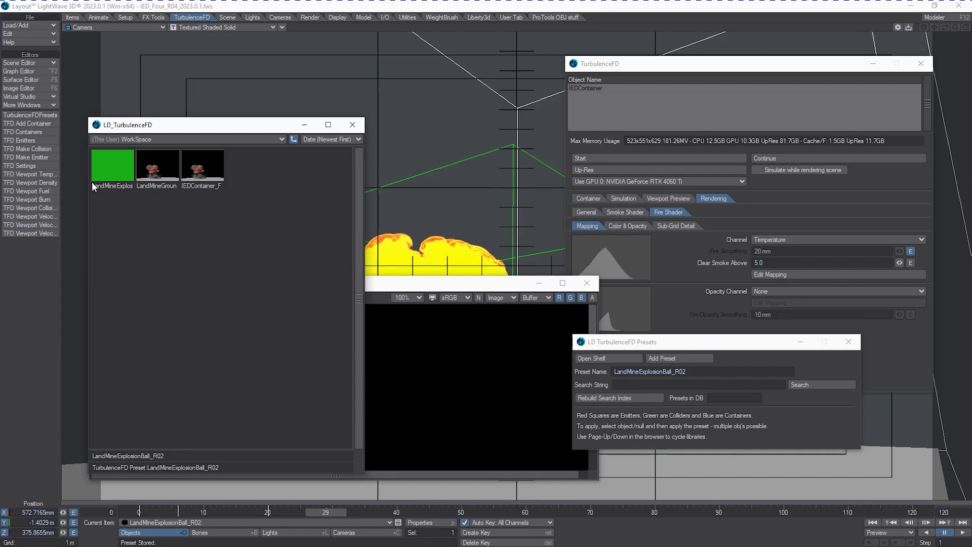
{"action": "right_click", "coordinate": [103, 174]}
{"action": "mouse_move", "coordinate": [104, 169]}
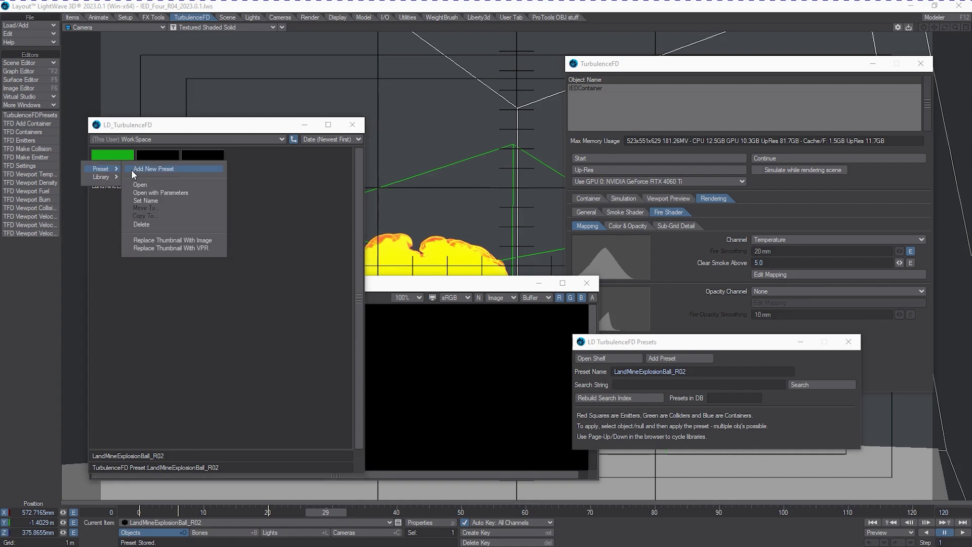
{"action": "left_click", "coordinate": [173, 241]}
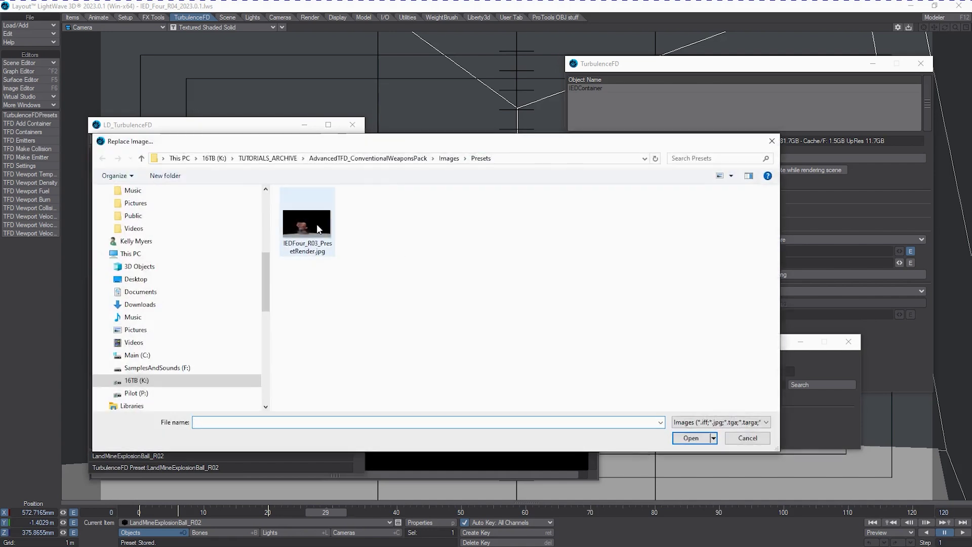
{"action": "left_click", "coordinate": [319, 229]}
{"action": "left_click", "coordinate": [691, 438]}
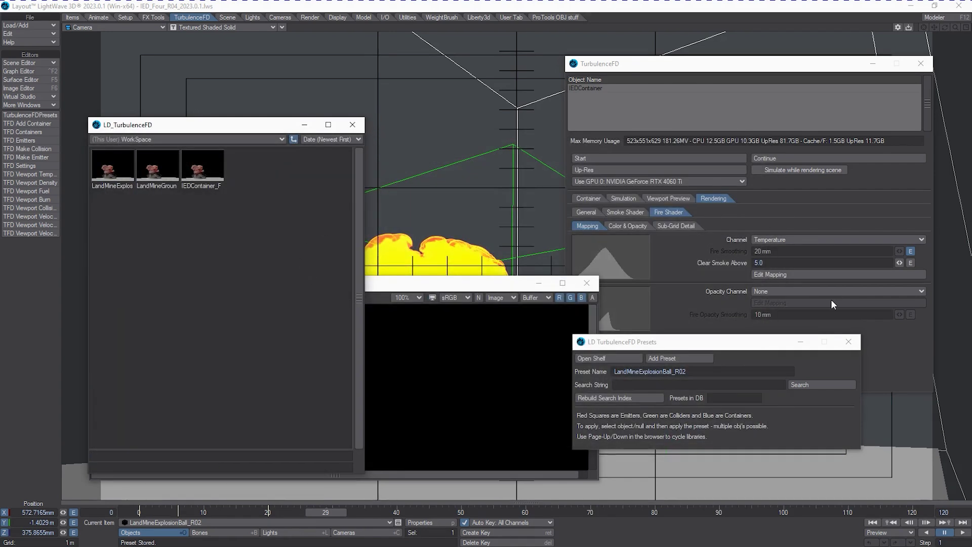
- Clear the scene without saving and close the presets, preset shelf, render image and TurbulenceFD windows
{"action": "left_click", "coordinate": [848, 342]}
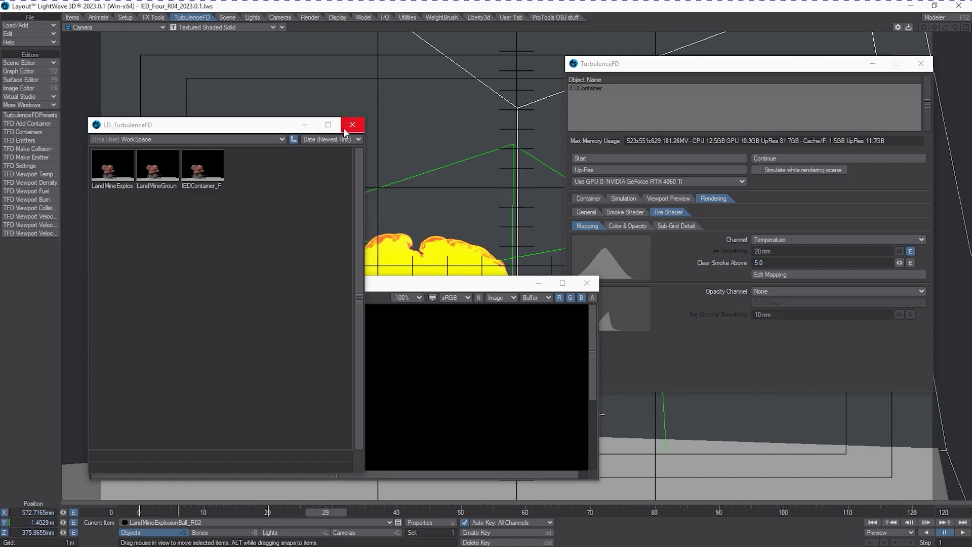
{"action": "left_click", "coordinate": [21, 25]}
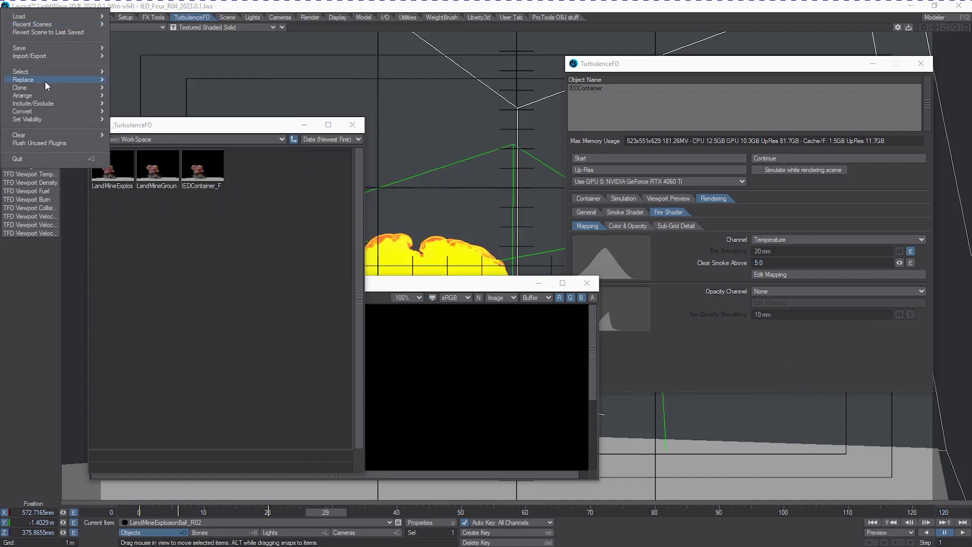
{"action": "mouse_move", "coordinate": [38, 134]}
{"action": "left_click", "coordinate": [142, 134]}
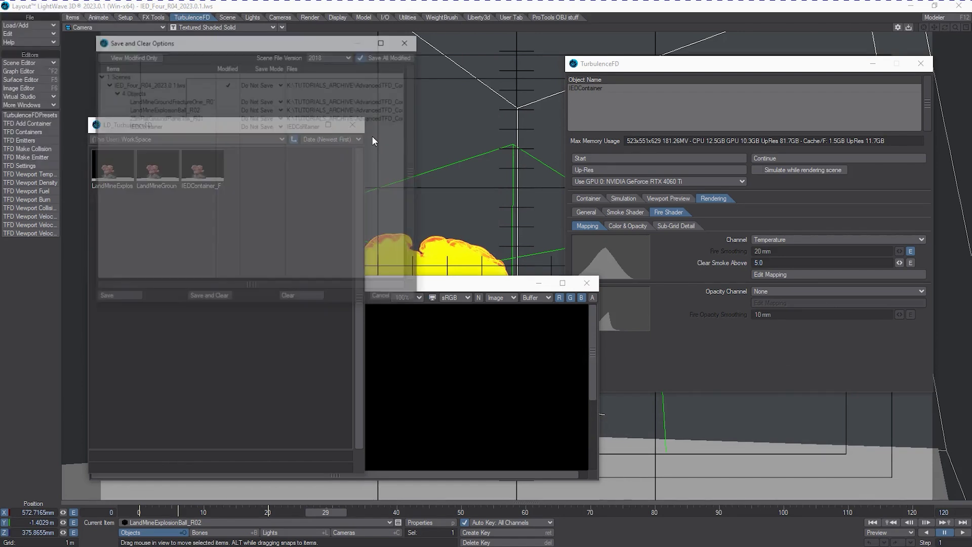
{"action": "left_click", "coordinate": [345, 295]}
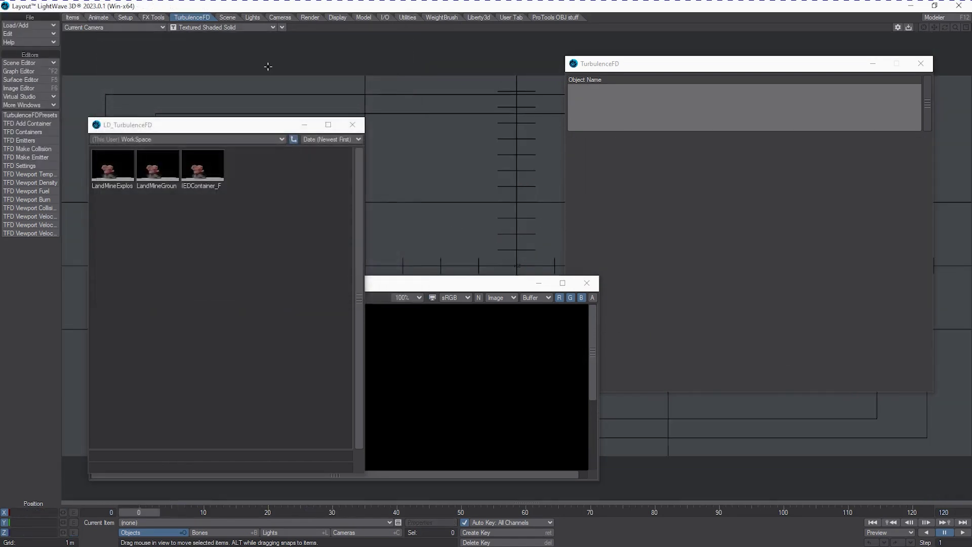
{"action": "left_click", "coordinate": [352, 124]}
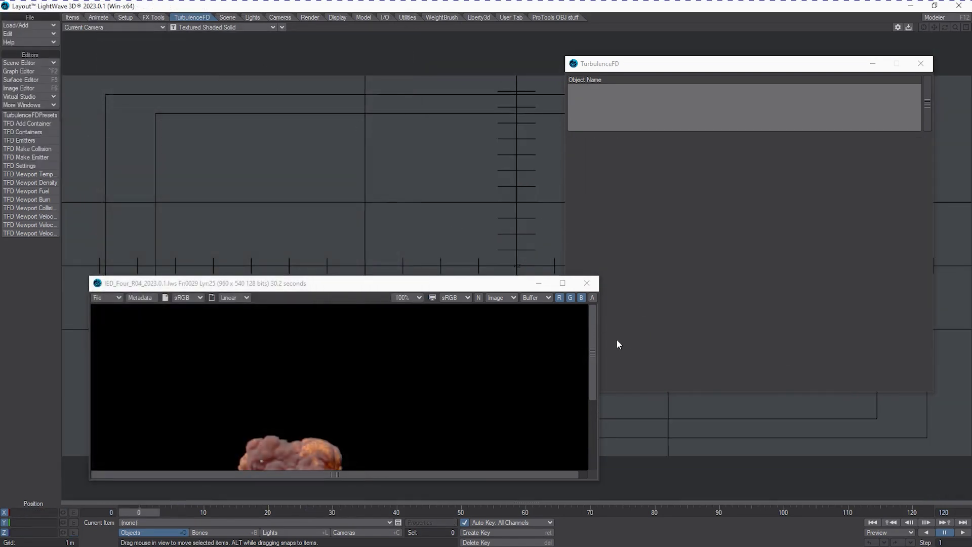
{"action": "left_click", "coordinate": [587, 283]}
{"action": "left_click", "coordinate": [920, 64]}
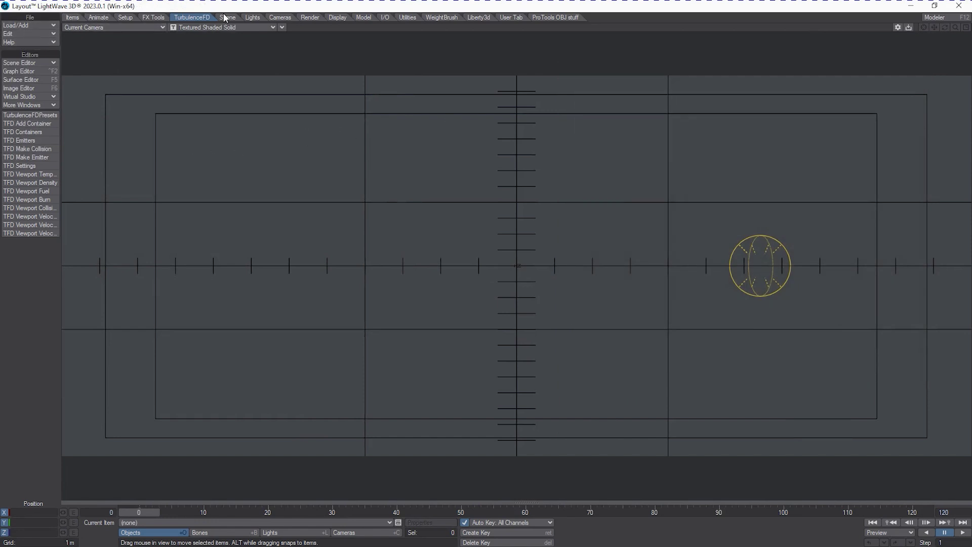
- Enable Use Legacy Volumetrics for the Volume Integrator in the render properties and close them
{"action": "left_click", "coordinate": [310, 17]}
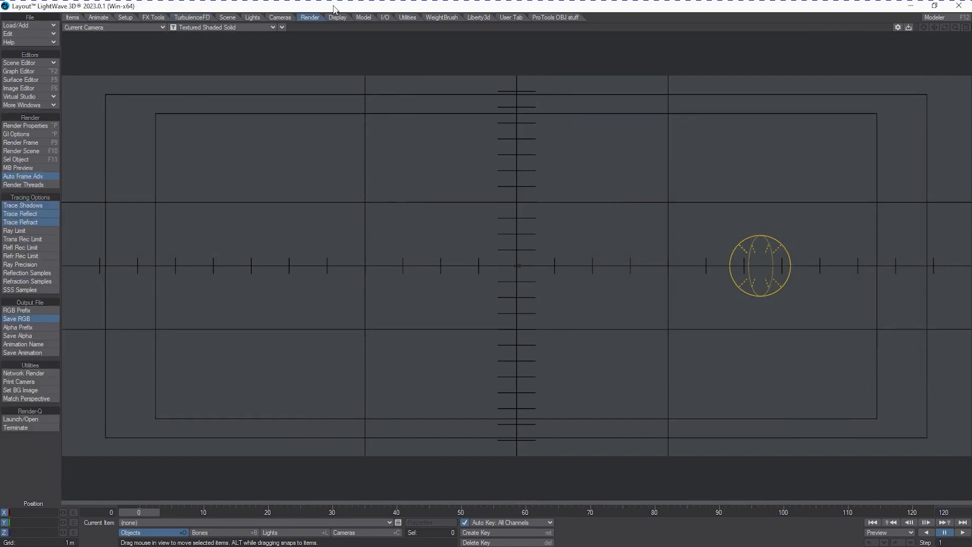
{"action": "left_click", "coordinate": [32, 125]}
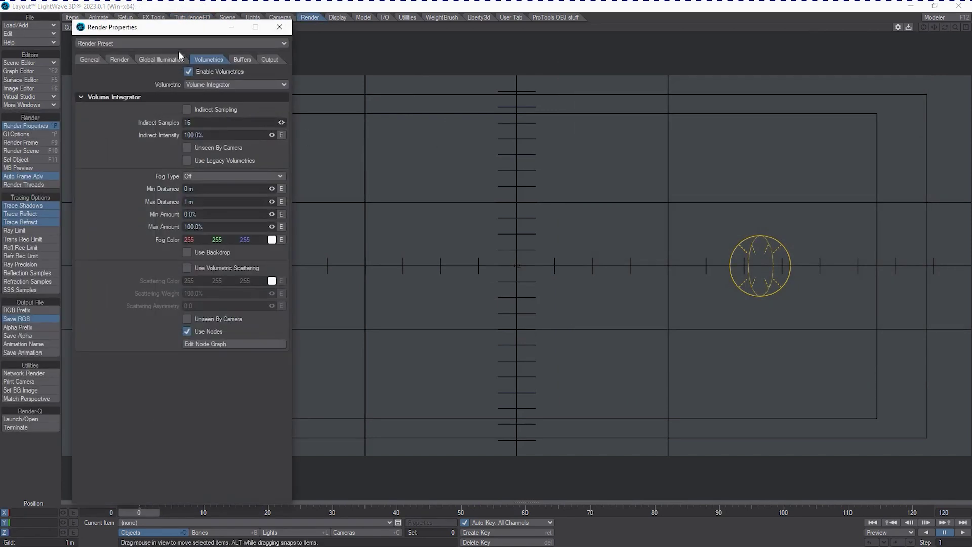
{"action": "left_click", "coordinate": [187, 161]}
{"action": "left_click_drag", "start_coordinate": [205, 30], "coordinate": [778, 55]}
{"action": "left_click", "coordinate": [854, 51]}
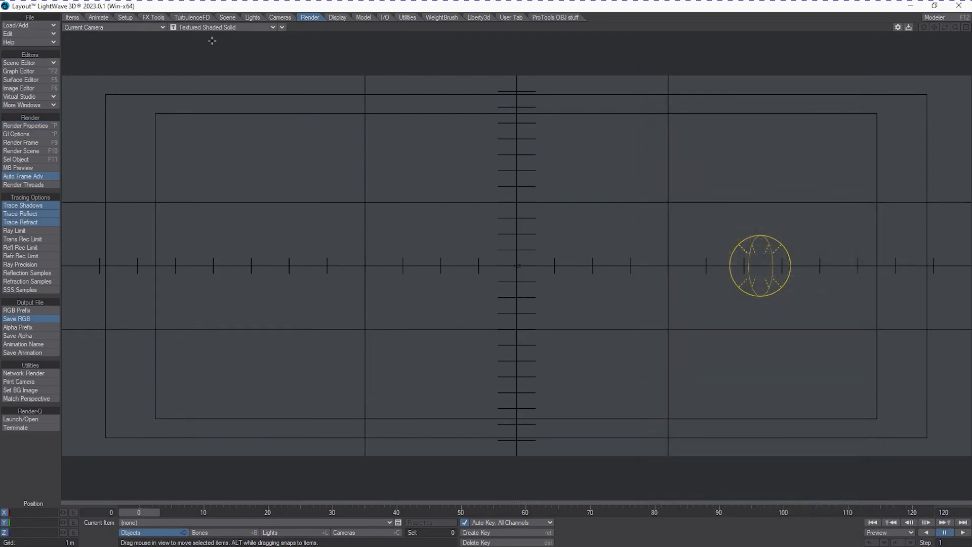
- Open the TurbulenceFD presets and add a new fluid container named Volcon
{"action": "left_click", "coordinate": [204, 18]}
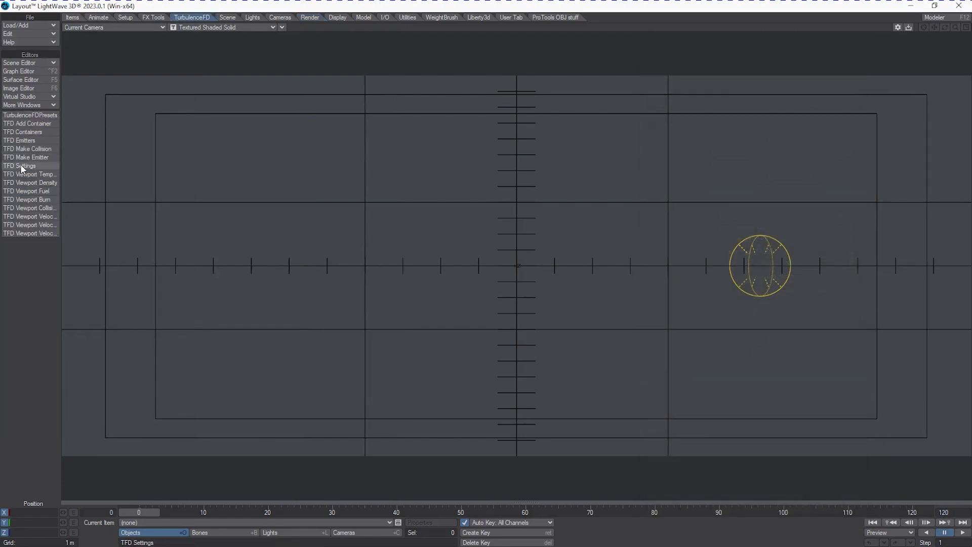
{"action": "left_click", "coordinate": [30, 115]}
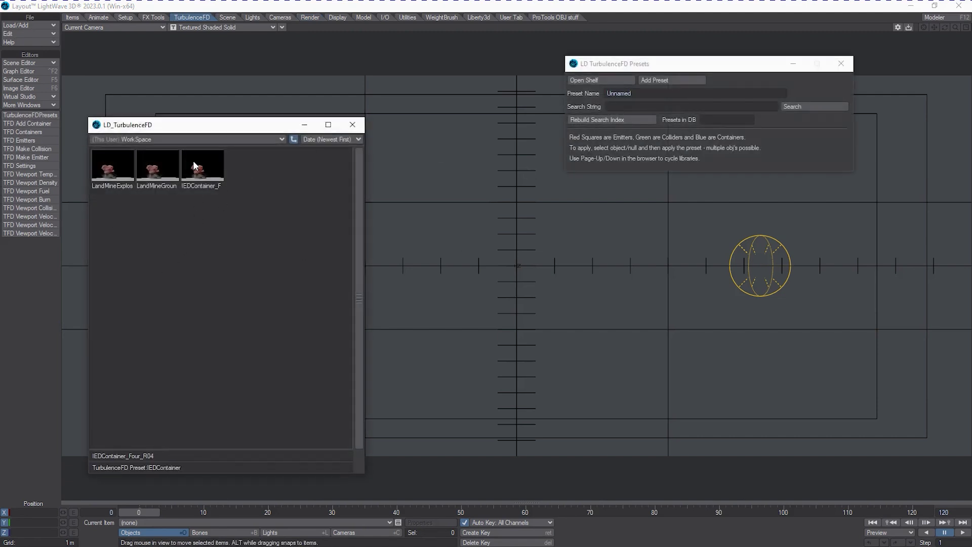
{"action": "left_click", "coordinate": [45, 123]}
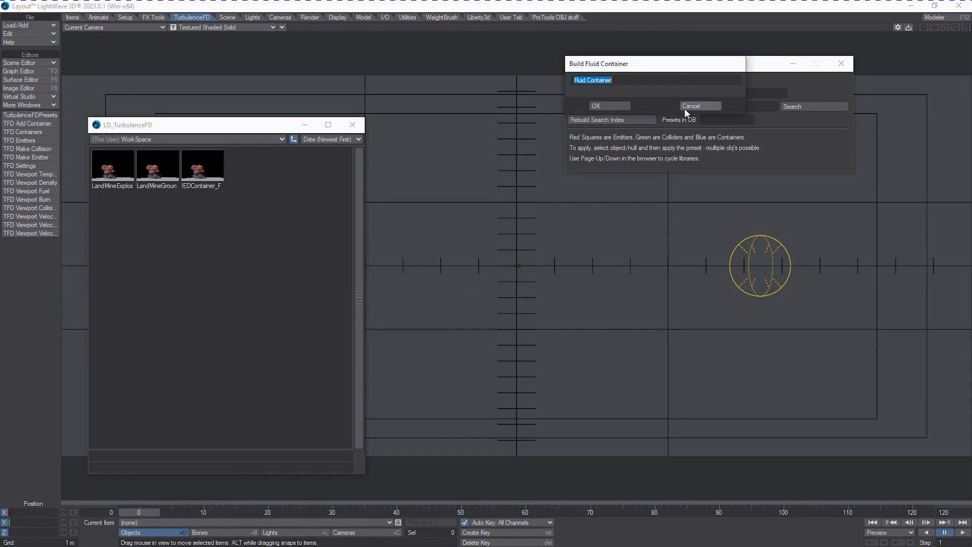
{"action": "type", "text": "Volcon"}
{"action": "key", "text": "Return"}
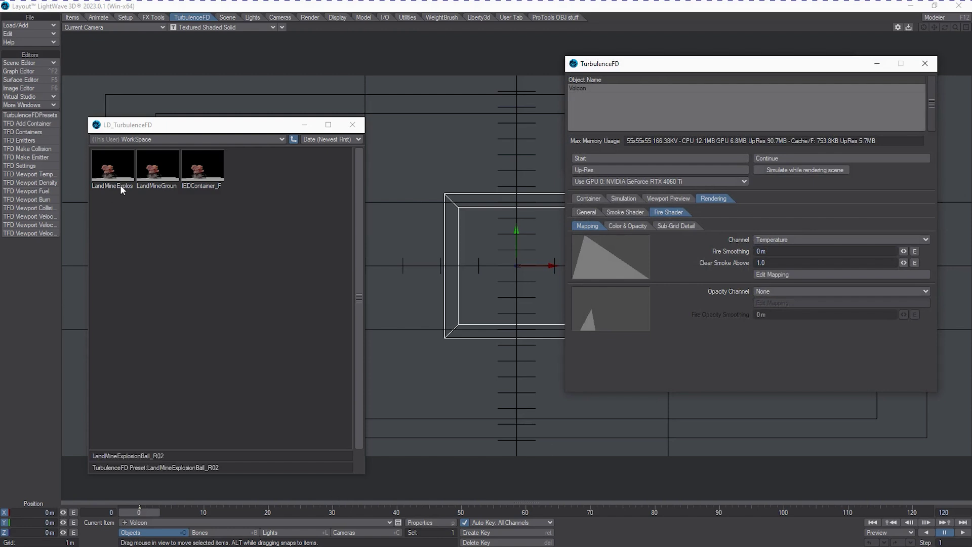
- Apply the IEDContainer_Four_R04 preset to the Volcon container, copying externals to the current content directory, and refresh the scene at frame 0
{"action": "left_click", "coordinate": [207, 160]}
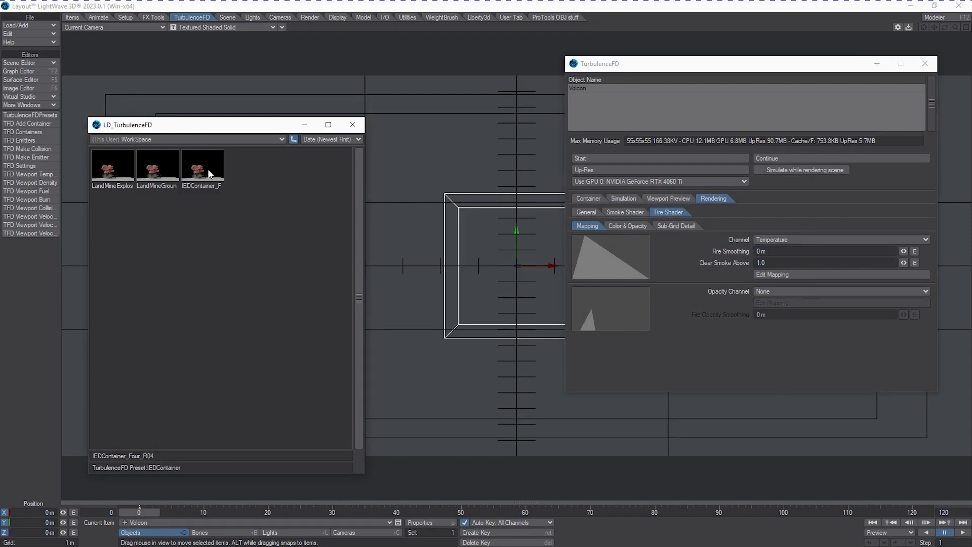
{"action": "double_click", "coordinate": [209, 173]}
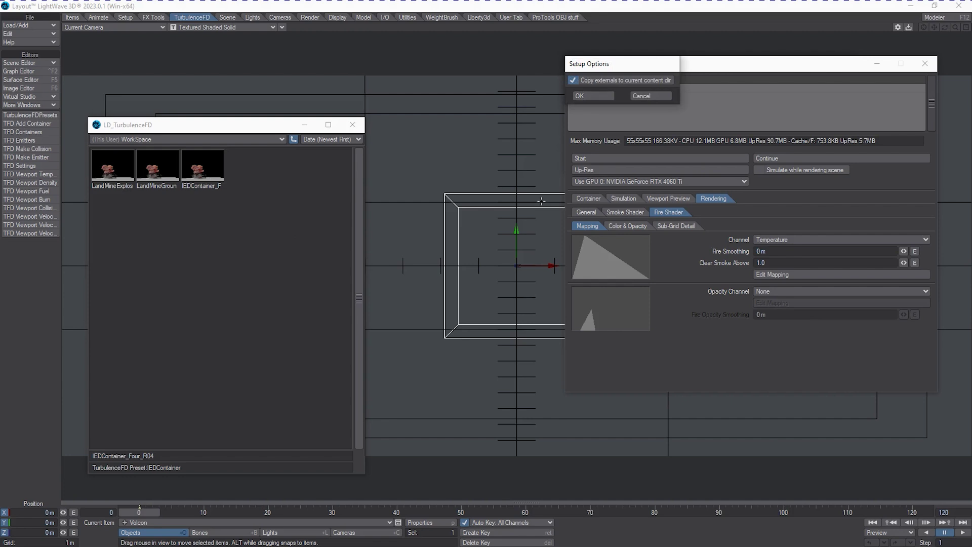
{"action": "left_click", "coordinate": [580, 99]}
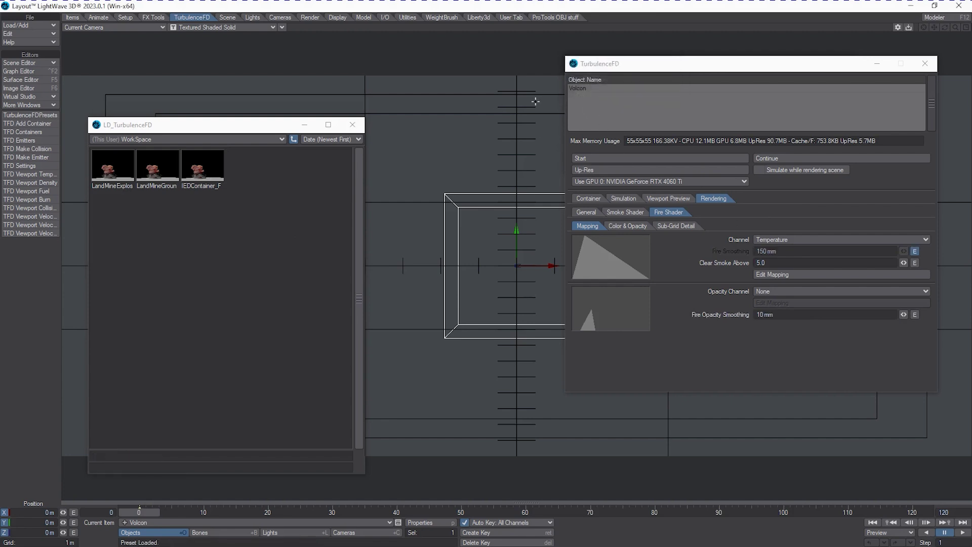
{"action": "left_click_drag", "start_coordinate": [644, 63], "coordinate": [671, 77]}
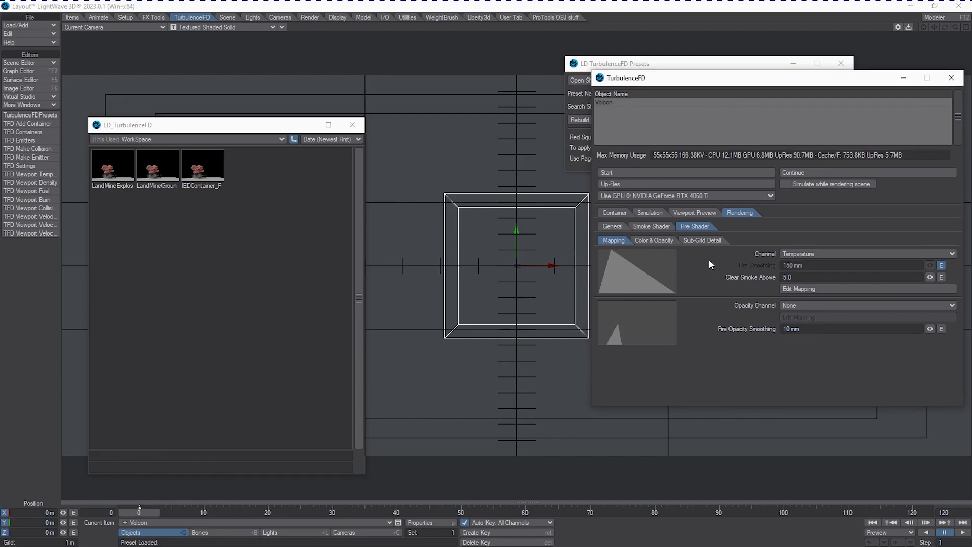
{"action": "left_click", "coordinate": [135, 511]}
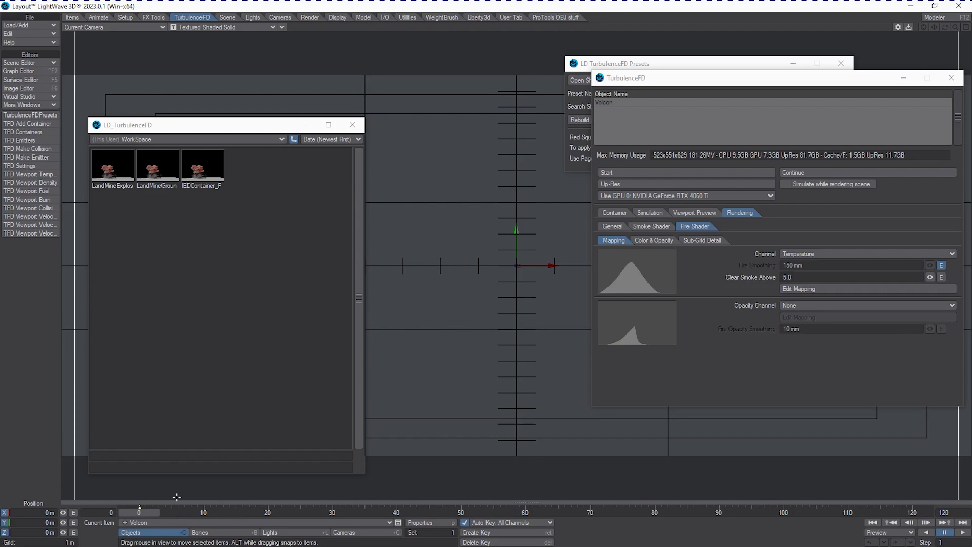
- Switch the viewport to Perspective and frame the scene from farther out
{"action": "left_click", "coordinate": [145, 28]}
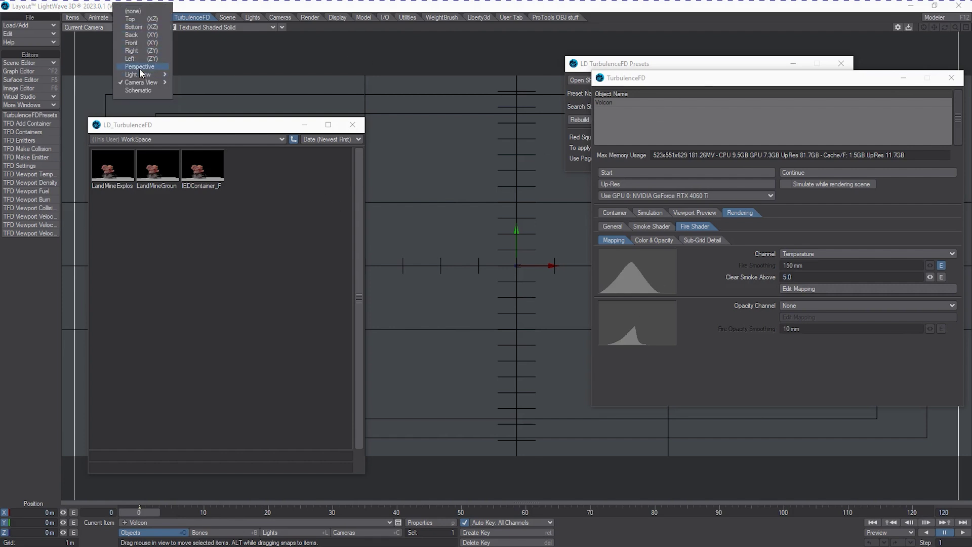
{"action": "left_click", "coordinate": [139, 66]}
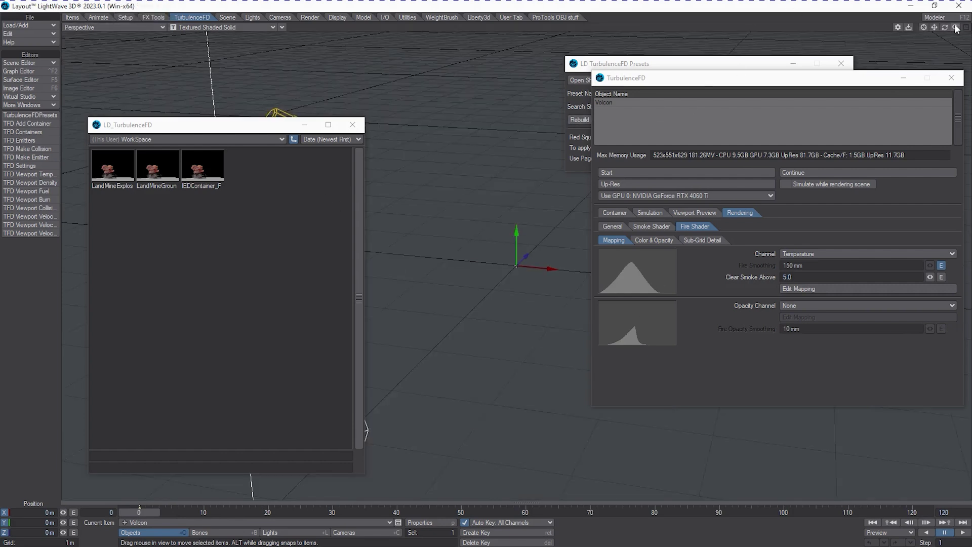
{"action": "left_click_drag", "start_coordinate": [955, 28], "coordinate": [711, 197]}
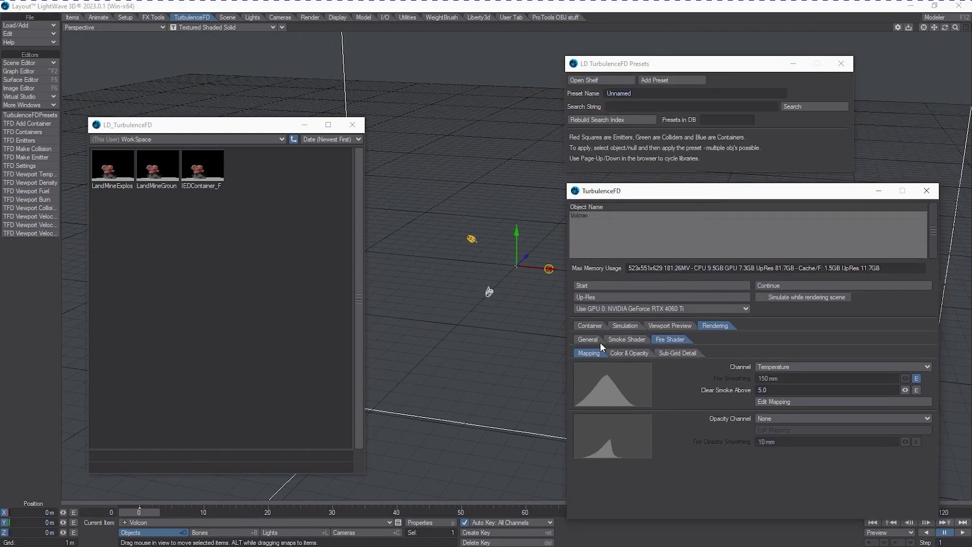
- Check Volcon's container grid and cache directory settings, close the preset shelf and show the explosion at frame 38
{"action": "left_click", "coordinate": [592, 326]}
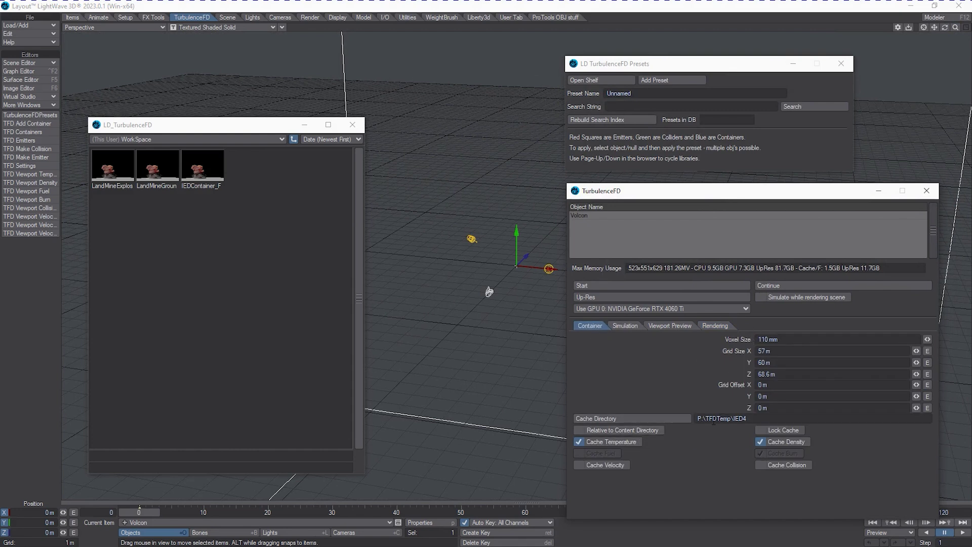
{"action": "key", "text": "Escape"}
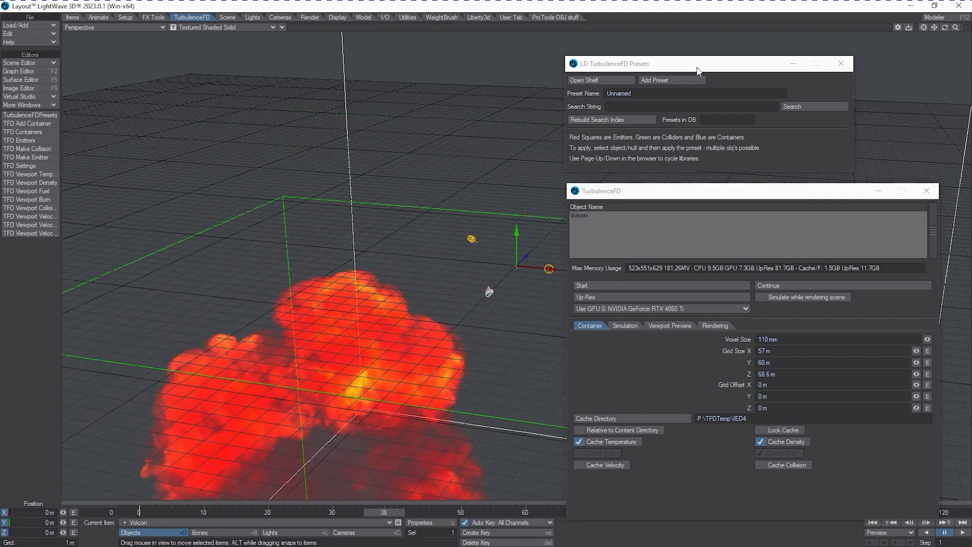
{"action": "mouse_move", "coordinate": [934, 27]}
{"action": "left_mouse_down"}
{"action": "mouse_move", "coordinate": [573, 350]}
{"action": "mouse_move", "coordinate": [936, 28]}
{"action": "left_mouse_up"}
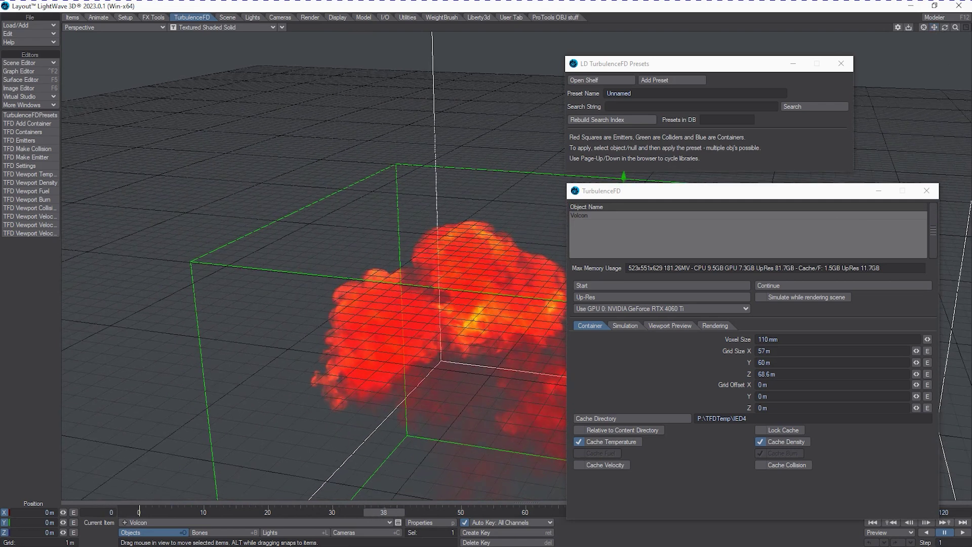
- Examine Volcon's viewport preview options and all the smoke shader settings: mapping, color and opacity, sub-grid detail and illumination
{"action": "left_click", "coordinate": [667, 324]}
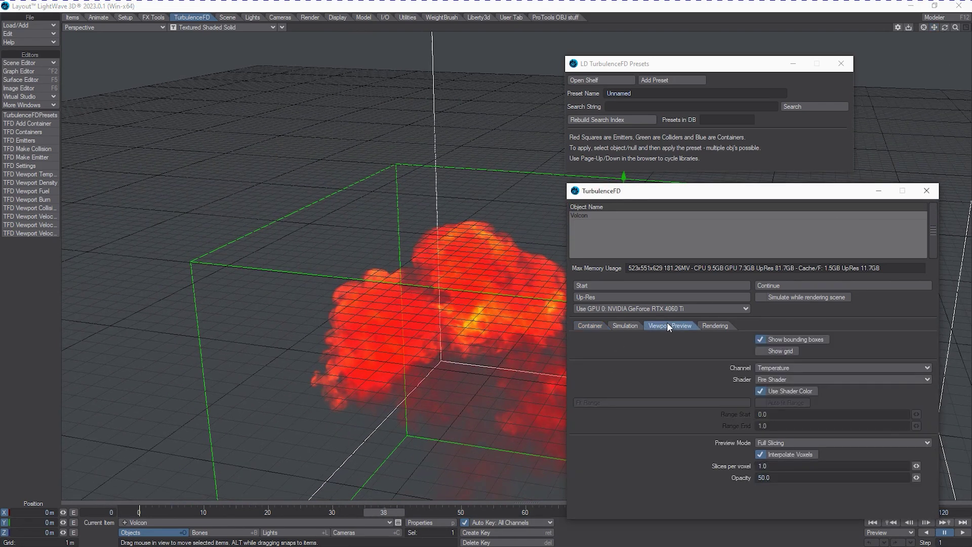
{"action": "left_click", "coordinate": [715, 327]}
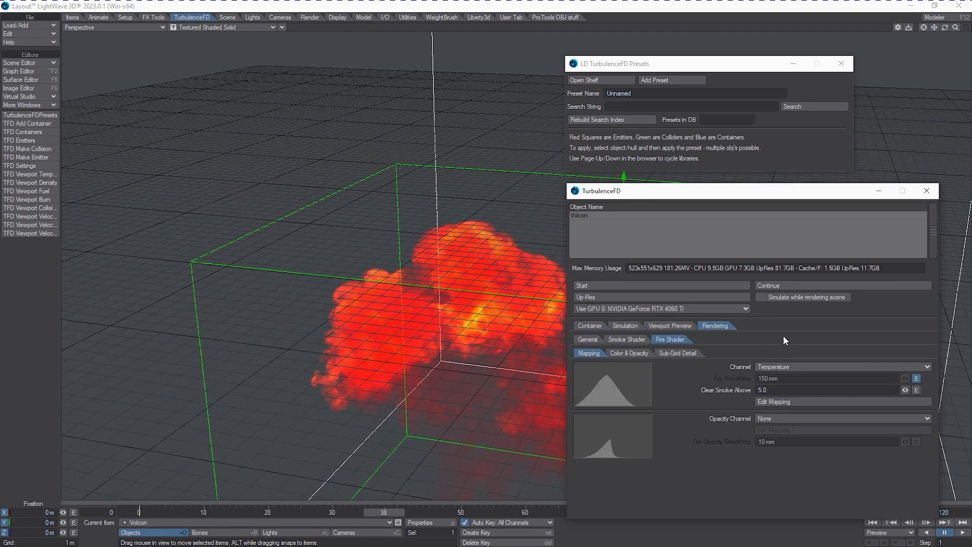
{"action": "left_click", "coordinate": [625, 339]}
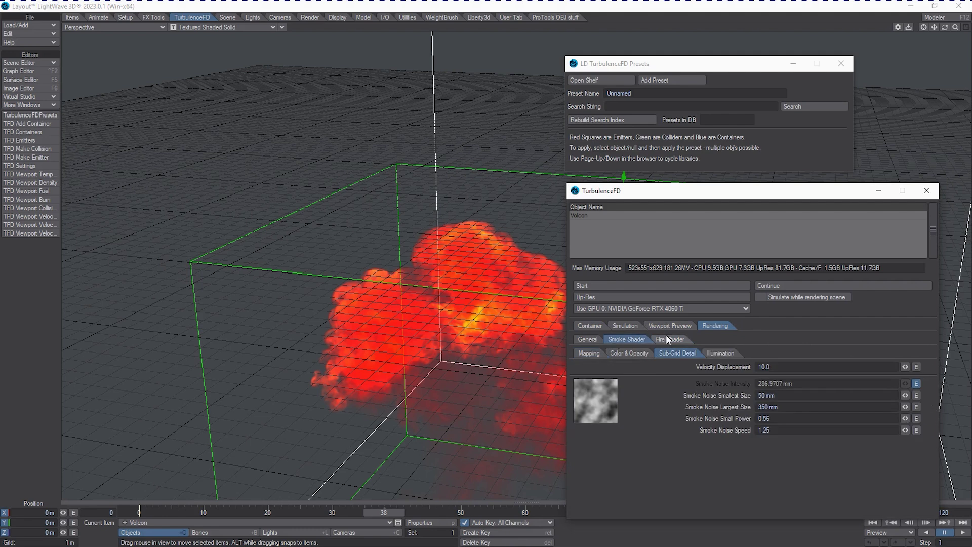
{"action": "left_click", "coordinate": [621, 352]}
{"action": "left_click", "coordinate": [600, 354]}
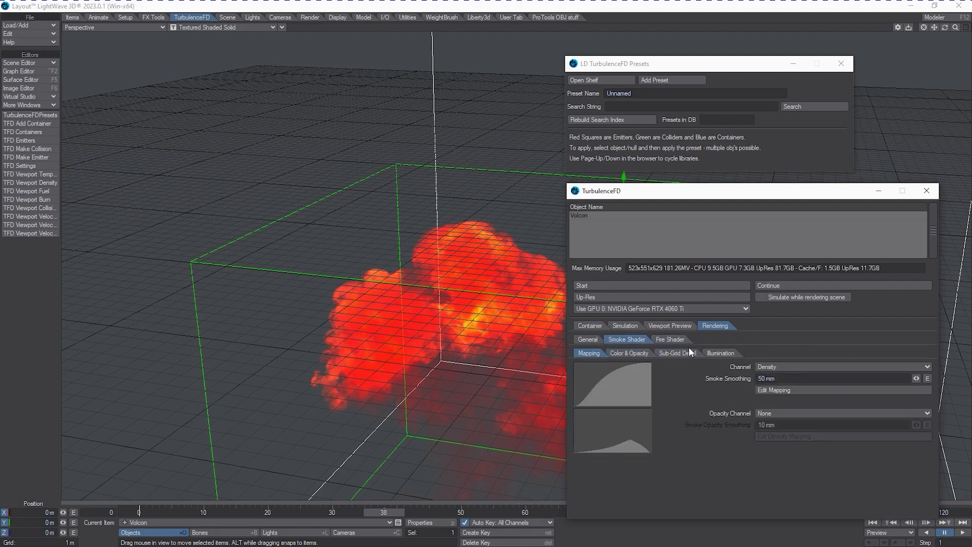
{"action": "left_click", "coordinate": [644, 353]}
{"action": "left_click", "coordinate": [677, 353]}
{"action": "left_click", "coordinate": [728, 352]}
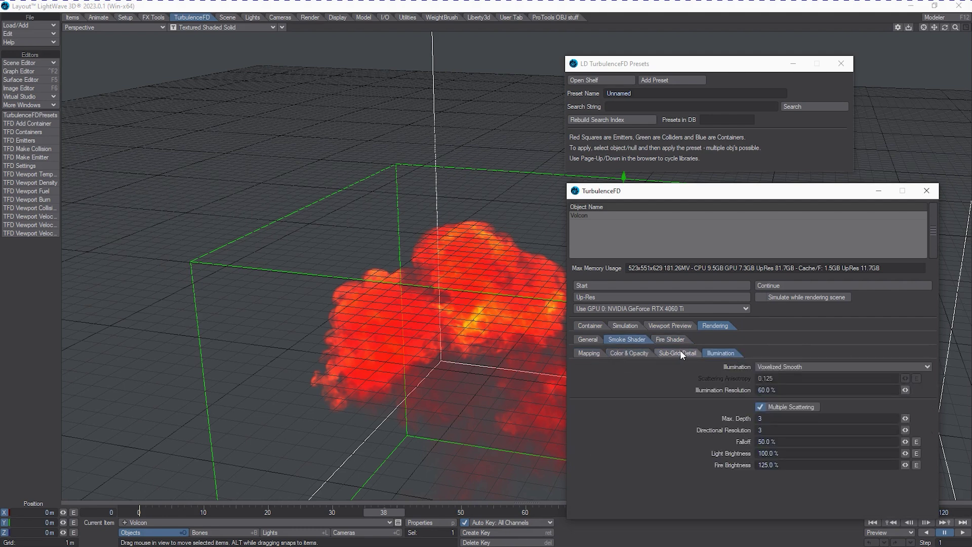
{"action": "left_click", "coordinate": [660, 352]}
{"action": "left_click", "coordinate": [611, 353]}
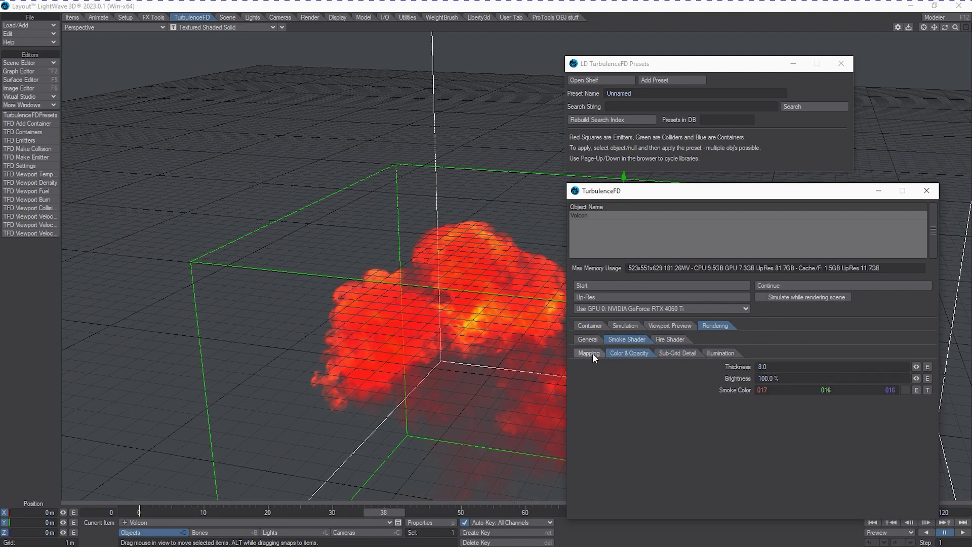
{"action": "left_click", "coordinate": [604, 353]}
- Examine the fire shader's mapping, sub-grid detail, and color and opacity settings for Volcon
{"action": "left_click", "coordinate": [678, 339]}
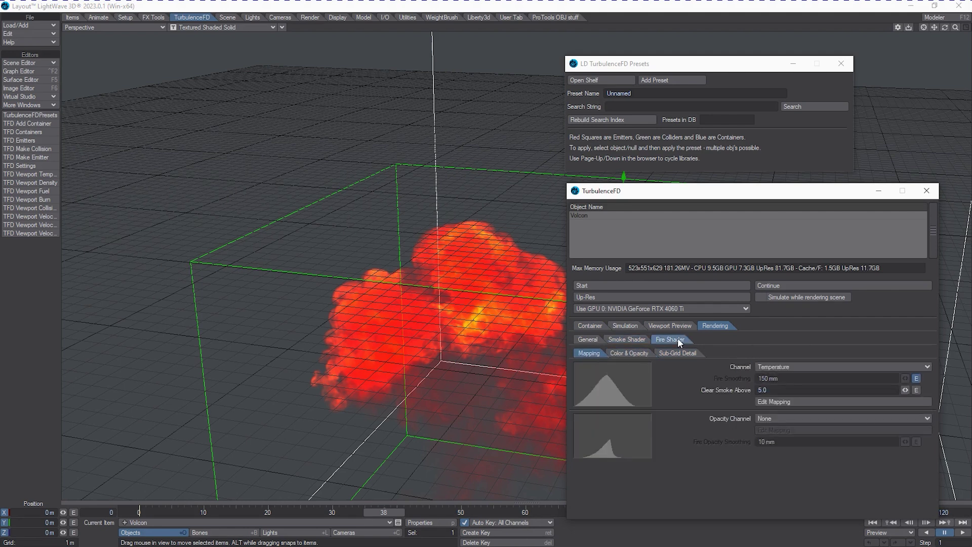
{"action": "left_click", "coordinate": [680, 352]}
{"action": "left_click", "coordinate": [623, 354]}
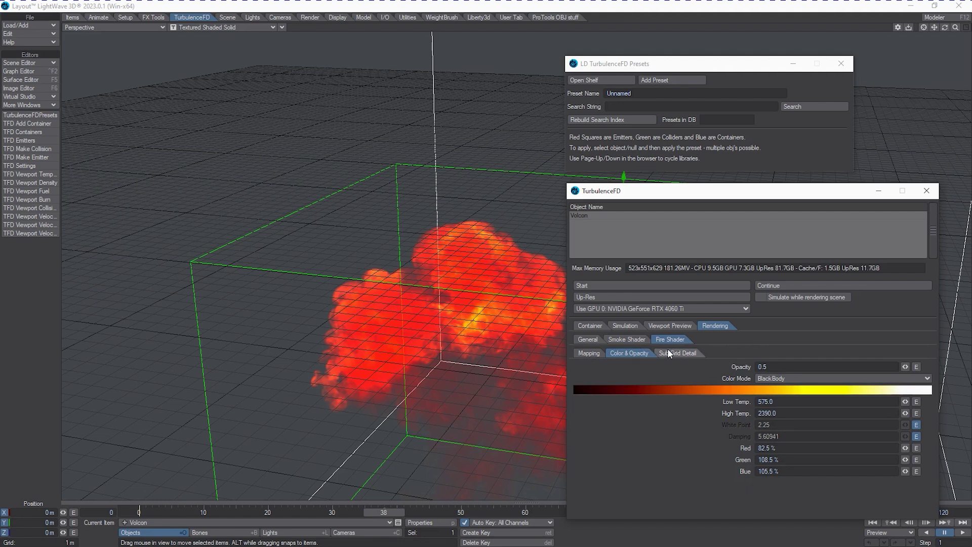
- Inspect the smoke mapping curve, close it and review the smoke shader's color, sub-grid detail and illumination settings
{"action": "left_click", "coordinate": [644, 339]}
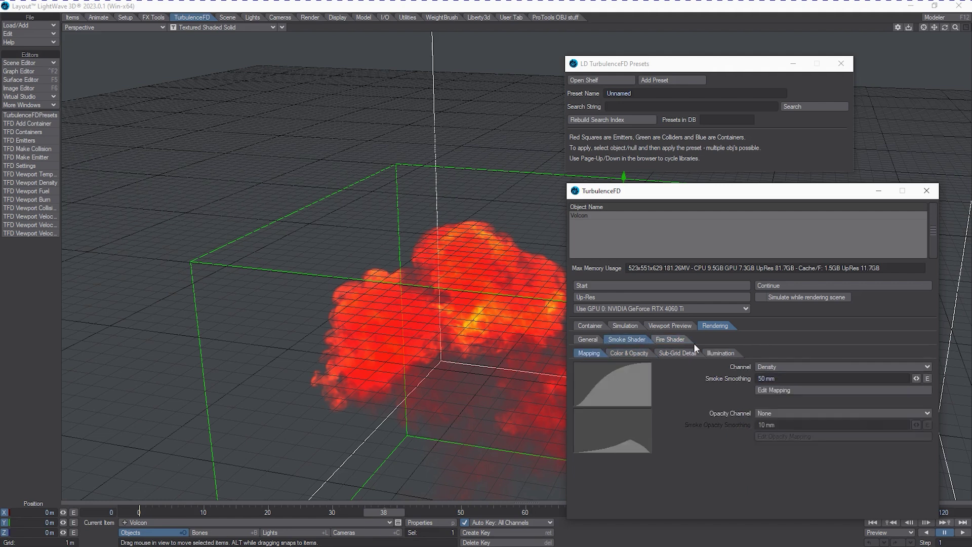
{"action": "left_click", "coordinate": [827, 390]}
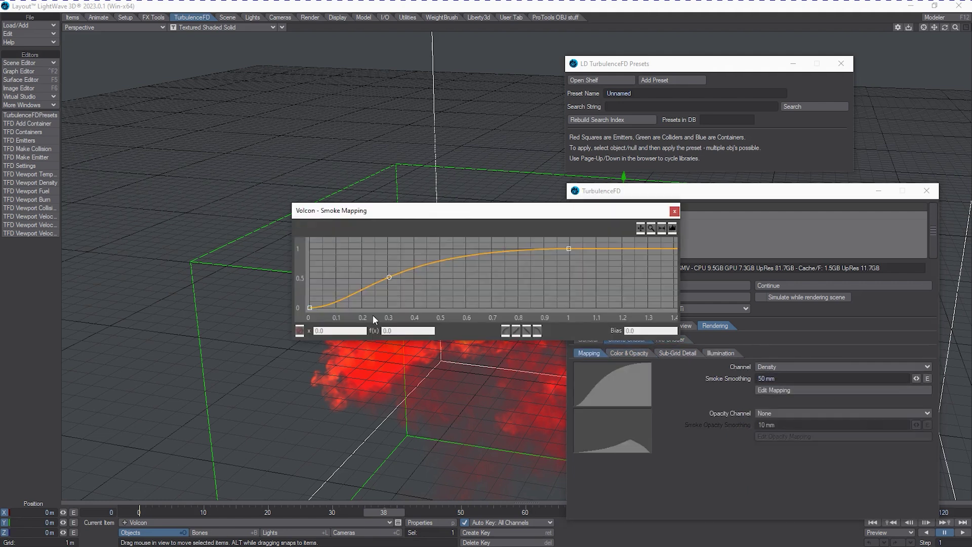
{"action": "left_click", "coordinate": [674, 211]}
{"action": "left_click", "coordinate": [630, 353]}
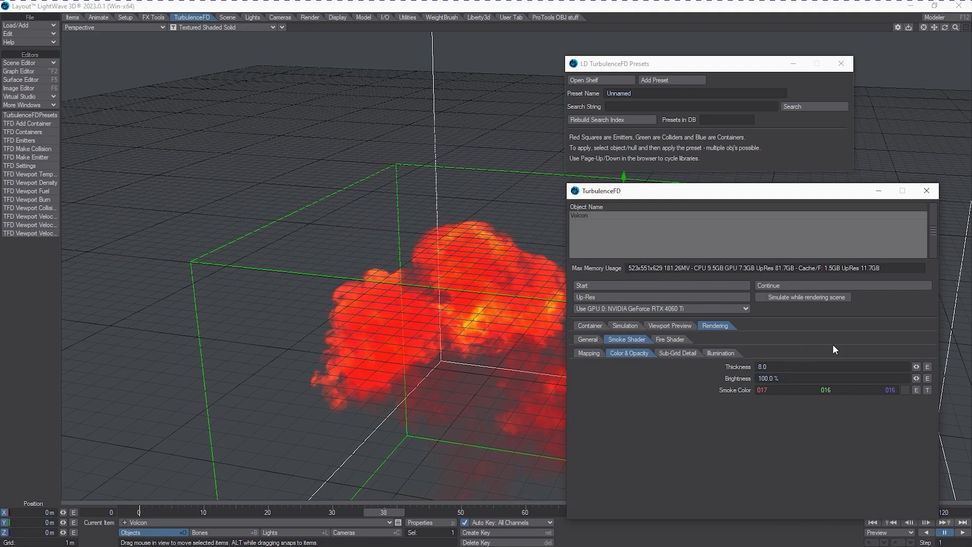
{"action": "left_click", "coordinate": [676, 353]}
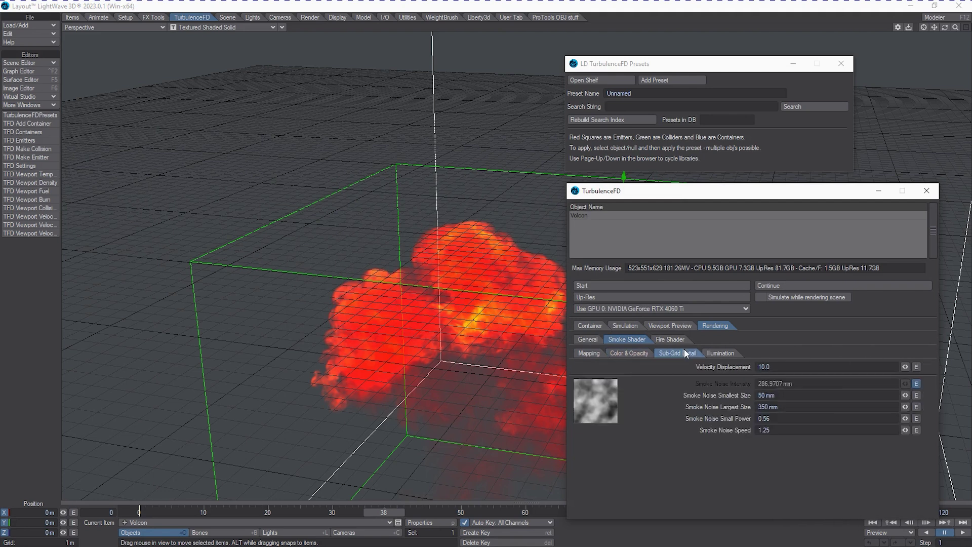
{"action": "left_click", "coordinate": [732, 352]}
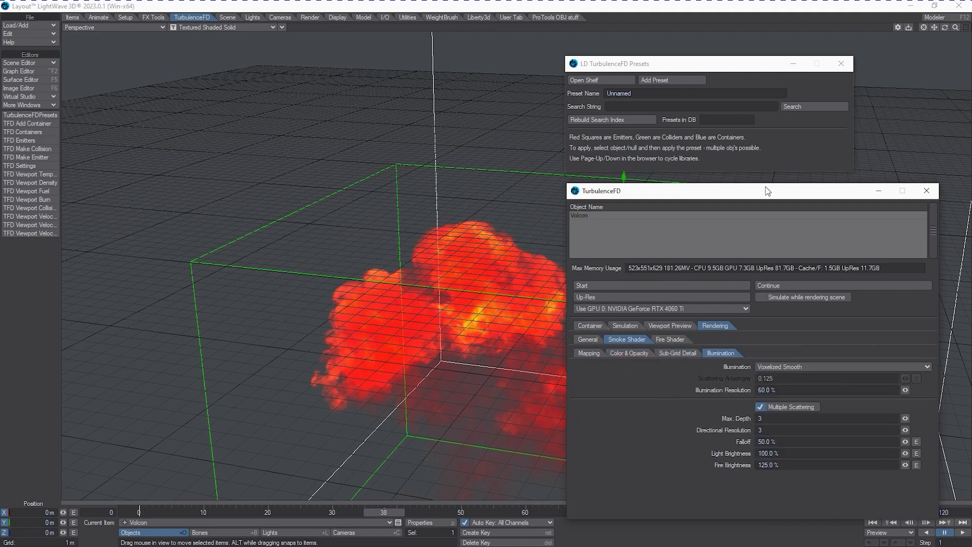
- Rearrange the TurbulenceFD and presets windows, switch the viewport to the Camera view and return to frame 0
{"action": "left_click_drag", "start_coordinate": [767, 189], "coordinate": [770, 144]}
{"action": "left_click_drag", "start_coordinate": [734, 67], "coordinate": [750, 51]}
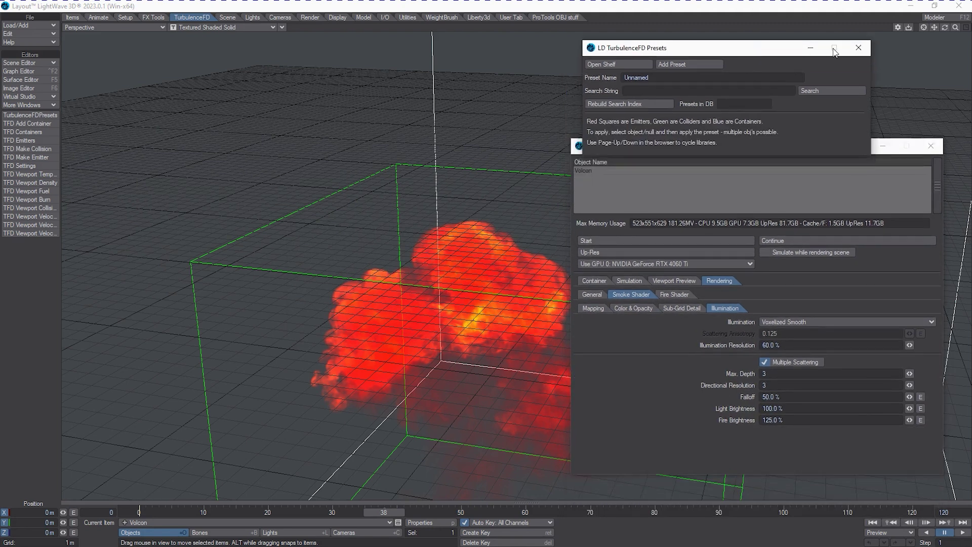
{"action": "left_click_drag", "start_coordinate": [956, 28], "coordinate": [960, 28]}
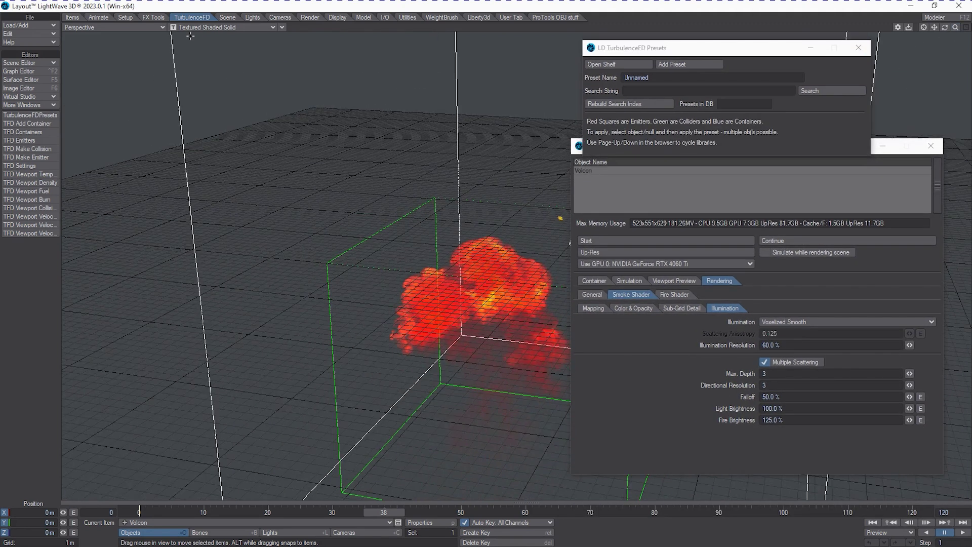
{"action": "left_click", "coordinate": [149, 26]}
{"action": "mouse_move", "coordinate": [153, 84]}
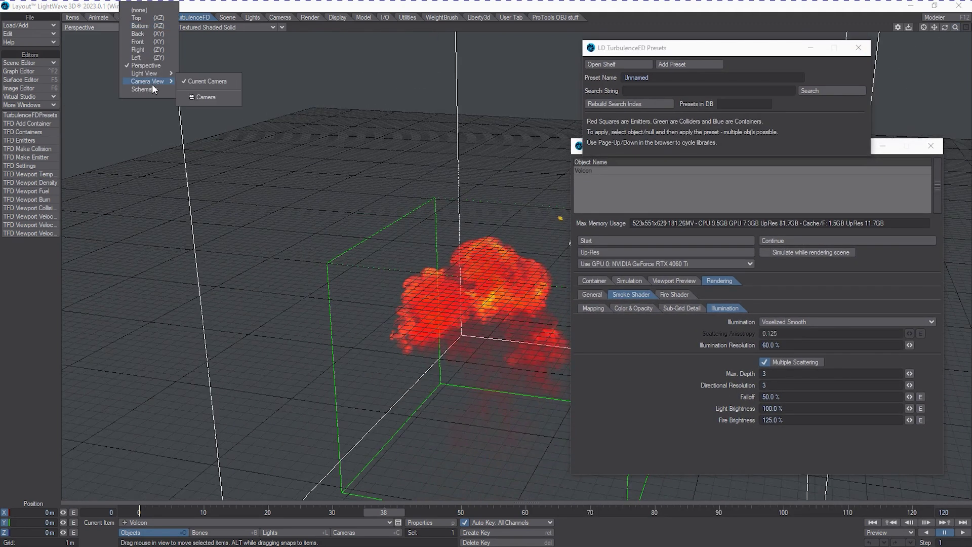
{"action": "left_click", "coordinate": [218, 95]}
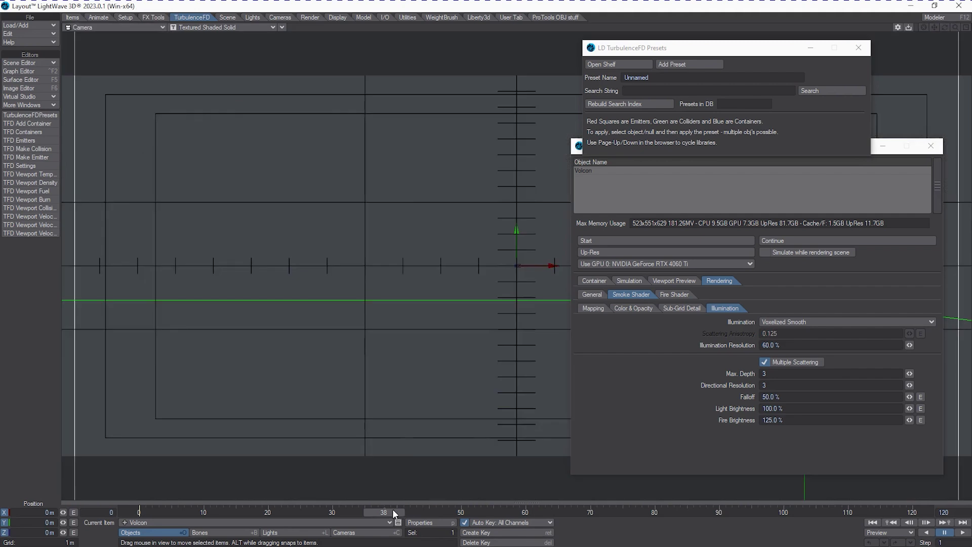
{"action": "key", "text": "Home"}
{"action": "left_click", "coordinate": [577, 235]}
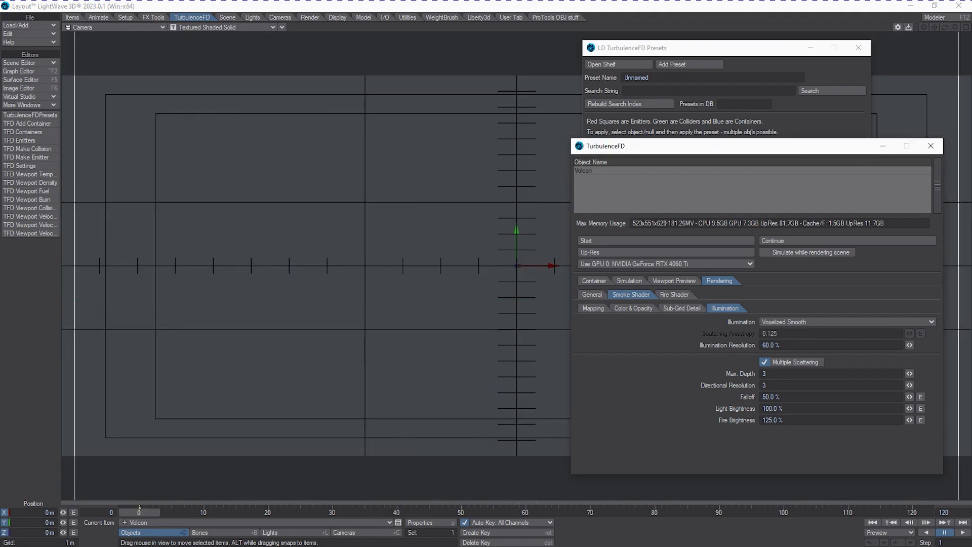
{"action": "left_click_drag", "start_coordinate": [364, 126], "coordinate": [362, 126]}
{"action": "key", "text": "ctrl+z"}
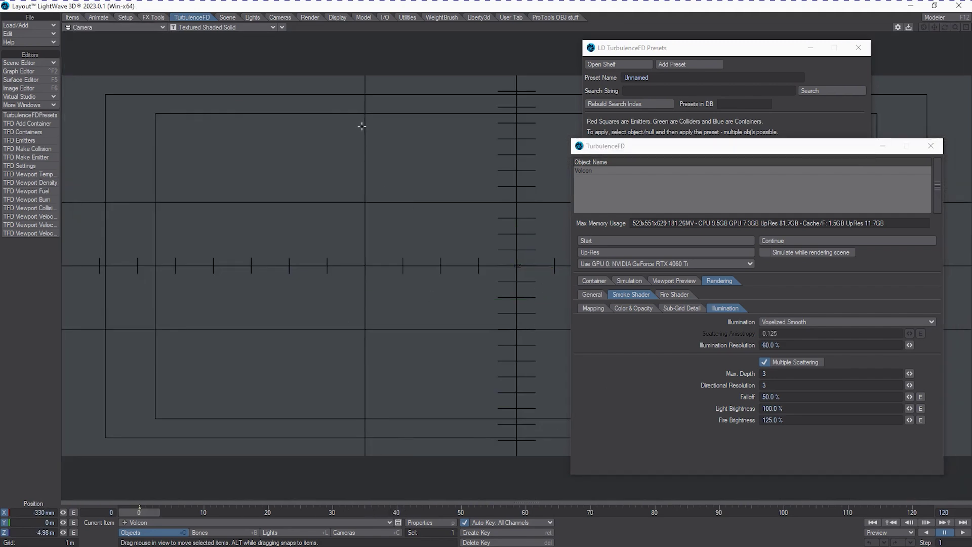
{"action": "key", "text": "ctrl+z"}
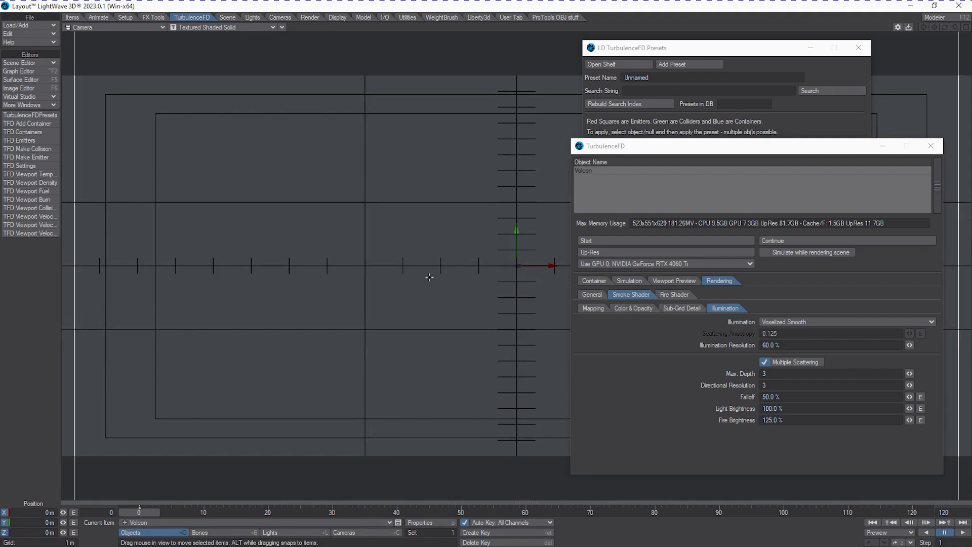
- Frame the explosion at frame 29 by moving the camera to about X 7.35 m, Z -48.8 m and rotating it to heading -8.40°, pitch 21.00°
{"action": "key", "text": "shift+c"}
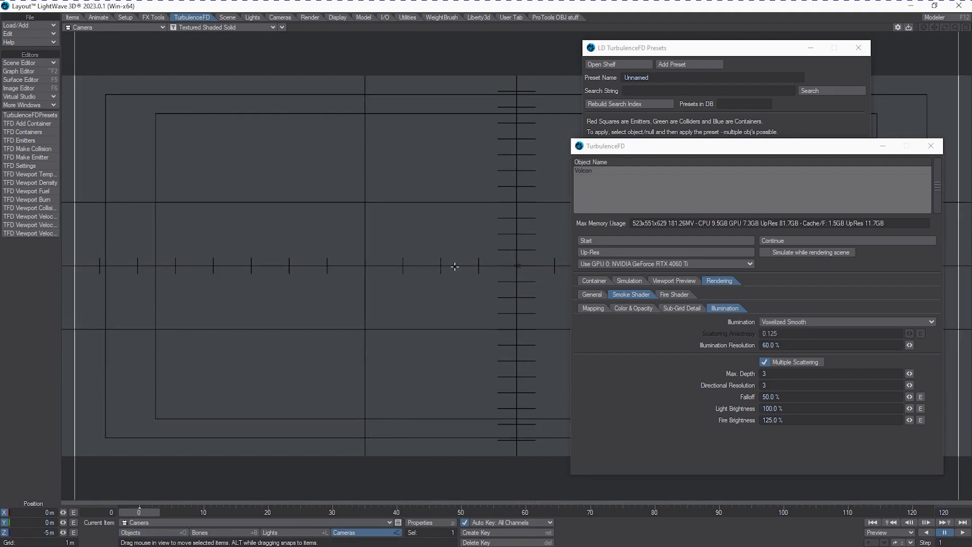
{"action": "left_click_drag", "start_coordinate": [454, 267], "coordinate": [497, 282]}
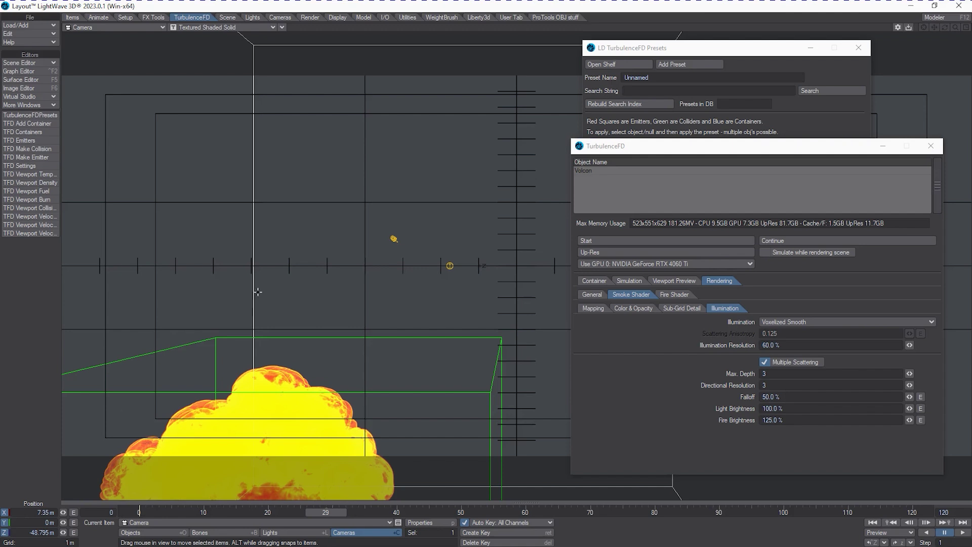
{"action": "key", "text": "y"}
{"action": "left_click_drag", "start_coordinate": [257, 292], "coordinate": [275, 245]}
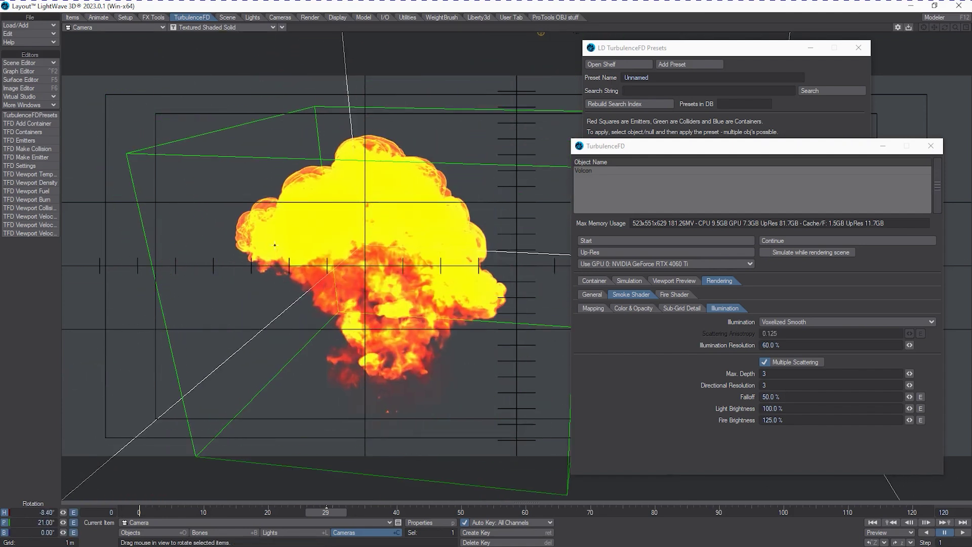
- Key the camera's frame 29 pose so the same framing holds through the earlier frames
{"action": "scroll", "coordinate": [327, 512], "scroll_direction": "up", "scroll_amount": 5}
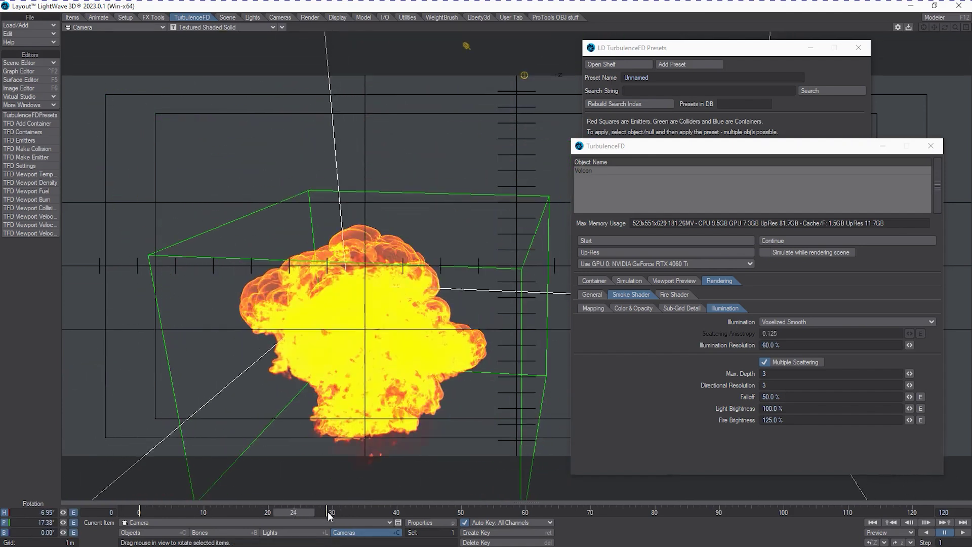
{"action": "left_click", "coordinate": [327, 512]}
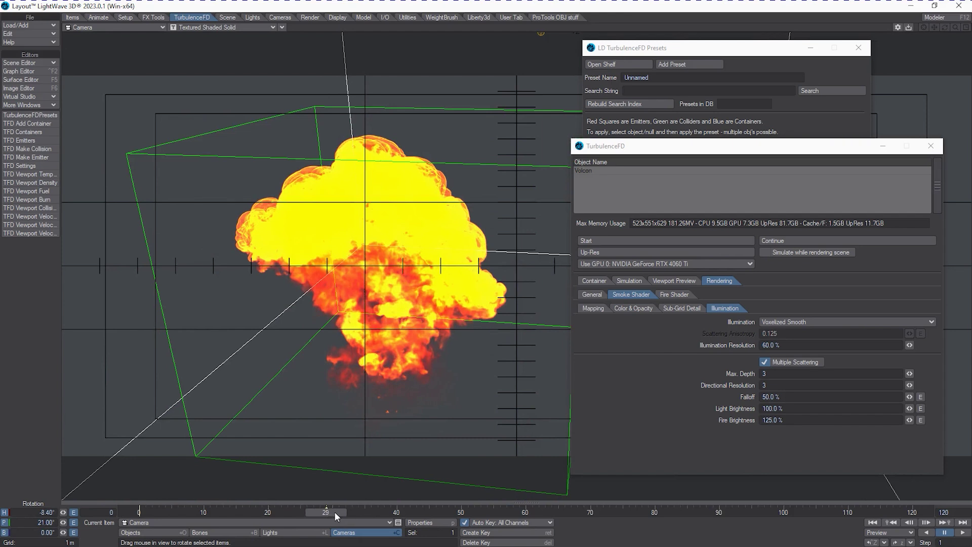
{"action": "key", "text": "Return"}
{"action": "key", "text": "Return"}
{"action": "key", "text": "Return"}
{"action": "key", "text": "Return"}
- Scrub back and forth between about frames 18 and 27 to review the explosion in the camera view
{"action": "scroll", "coordinate": [329, 513], "scroll_direction": "up", "scroll_amount": 20}
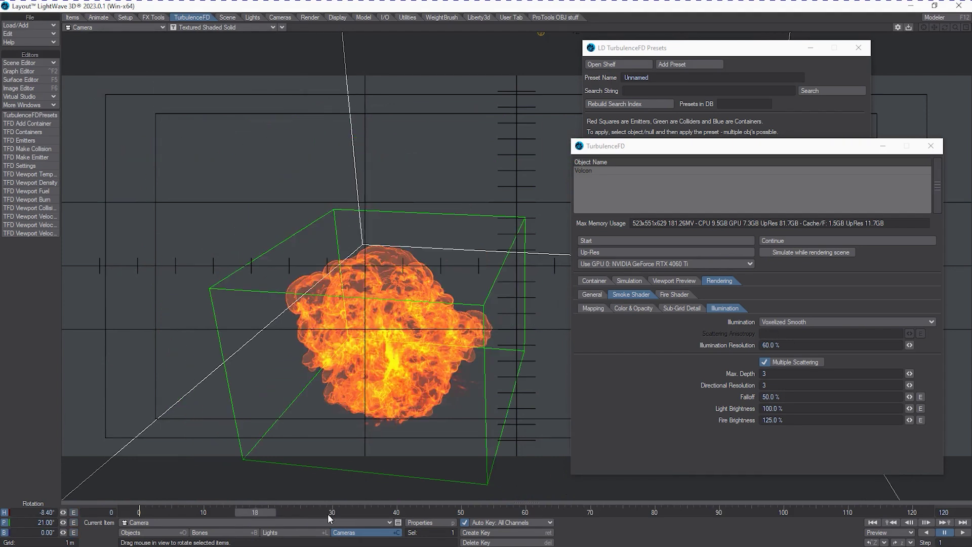
{"action": "scroll", "coordinate": [336, 511], "scroll_direction": "down", "scroll_amount": 20}
{"action": "scroll", "coordinate": [337, 511], "scroll_direction": "up", "scroll_amount": 20}
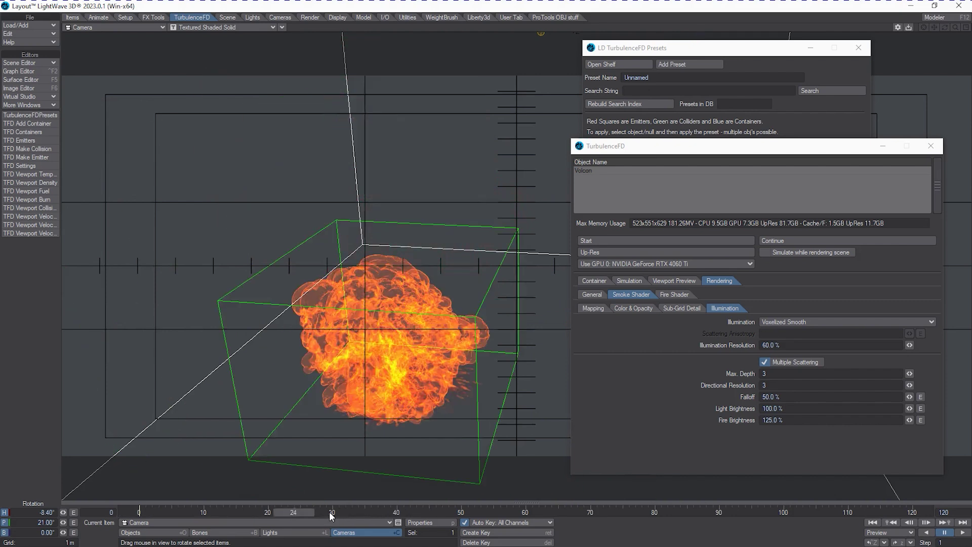
{"action": "scroll", "coordinate": [335, 511], "scroll_direction": "down", "scroll_amount": 20}
{"action": "scroll", "coordinate": [334, 511], "scroll_direction": "up", "scroll_amount": 20}
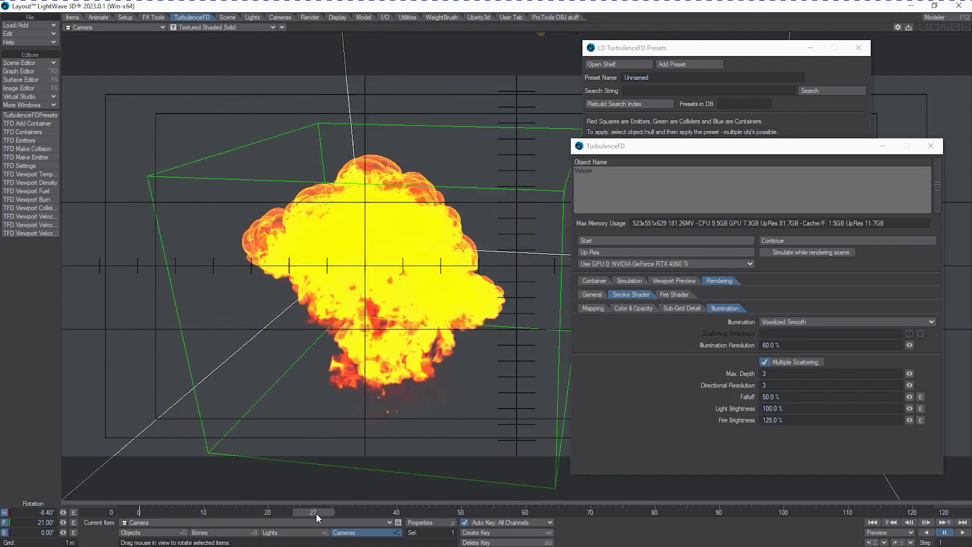
{"action": "scroll", "coordinate": [338, 511], "scroll_direction": "down", "scroll_amount": 10}
{"action": "scroll", "coordinate": [338, 511], "scroll_direction": "down", "scroll_amount": 11}
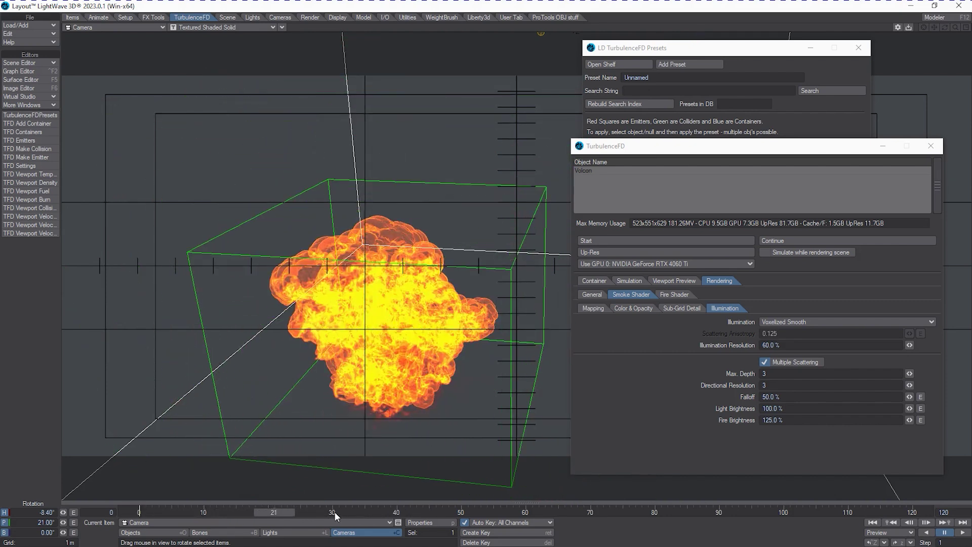
- Scrub the explosion between frame 0 and about frame 42, returning to frame 10, to review it in the camera view
{"action": "scroll", "coordinate": [334, 511], "scroll_direction": "up", "scroll_amount": 1}
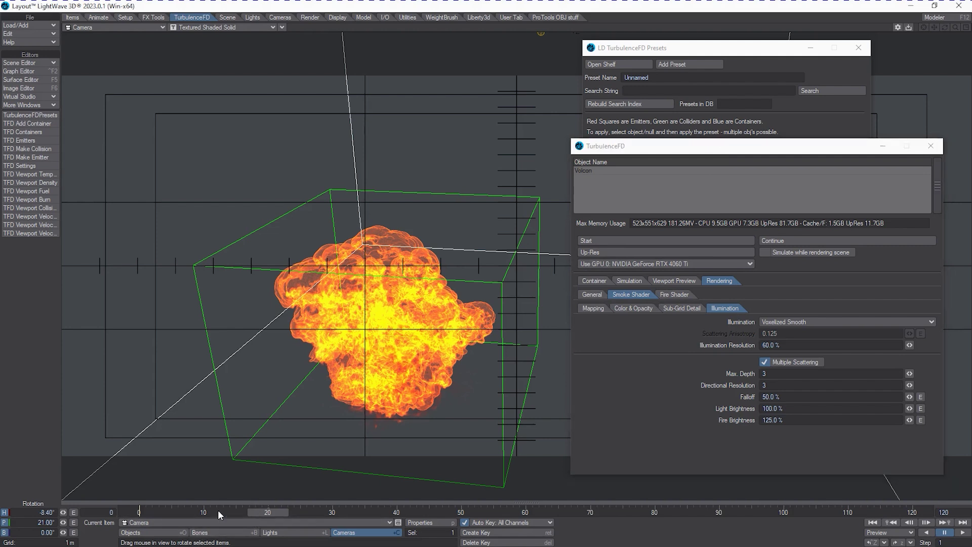
{"action": "left_click_drag", "start_coordinate": [218, 510], "coordinate": [139, 511]}
{"action": "left_click", "coordinate": [256, 510]}
{"action": "left_click", "coordinate": [409, 511]}
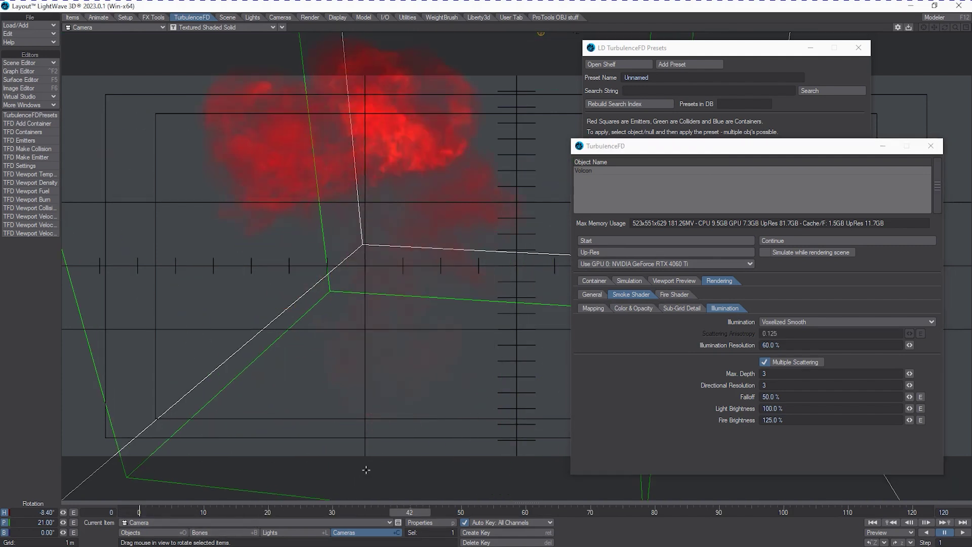
{"action": "left_click", "coordinate": [203, 511]}
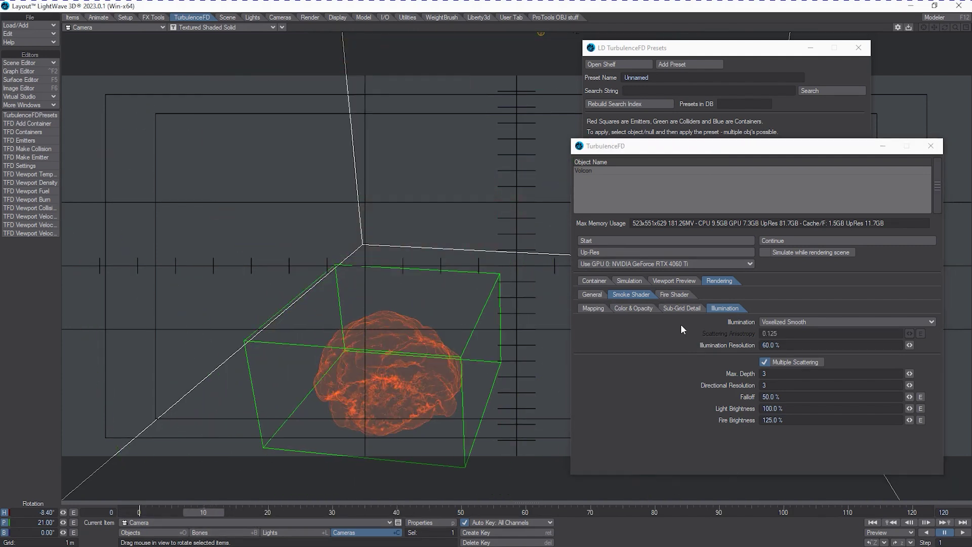
- Show the Volcon container's grid and cache settings and scrub the explosion forward to frame 31
{"action": "left_click", "coordinate": [591, 308]}
{"action": "left_click", "coordinate": [591, 281]}
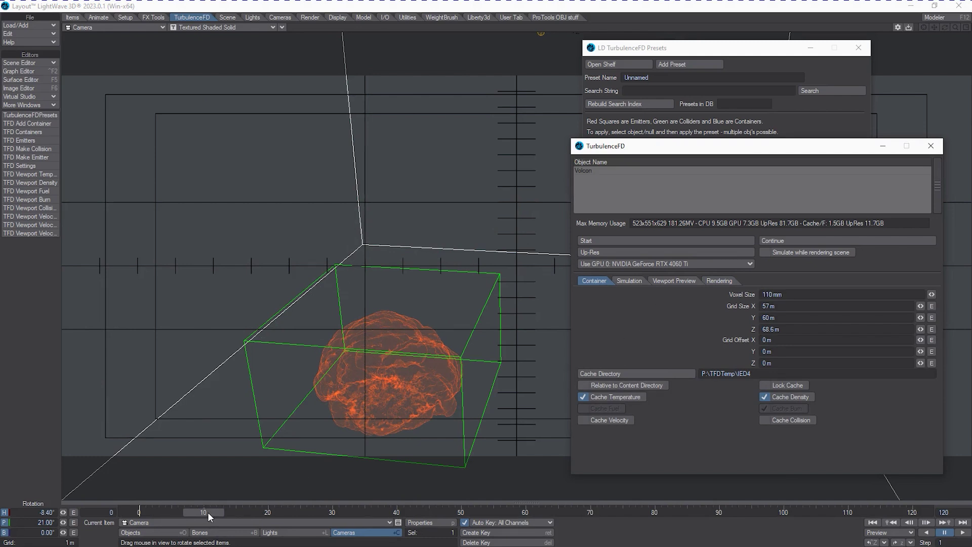
{"action": "left_click_drag", "start_coordinate": [208, 512], "coordinate": [281, 512]}
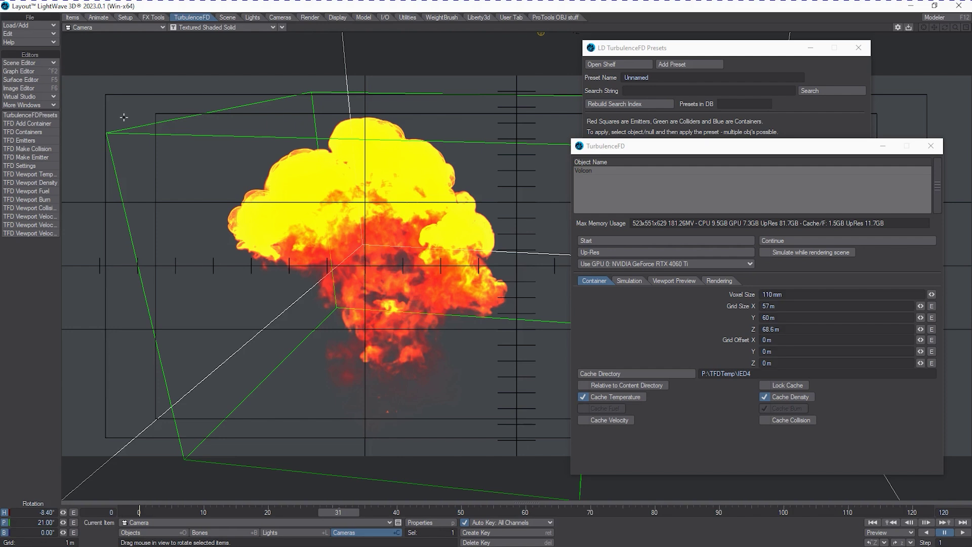
- Load the object LandMineExplosionBall_R02.lwo from the LandMines folder into the scene
{"action": "left_click", "coordinate": [30, 23]}
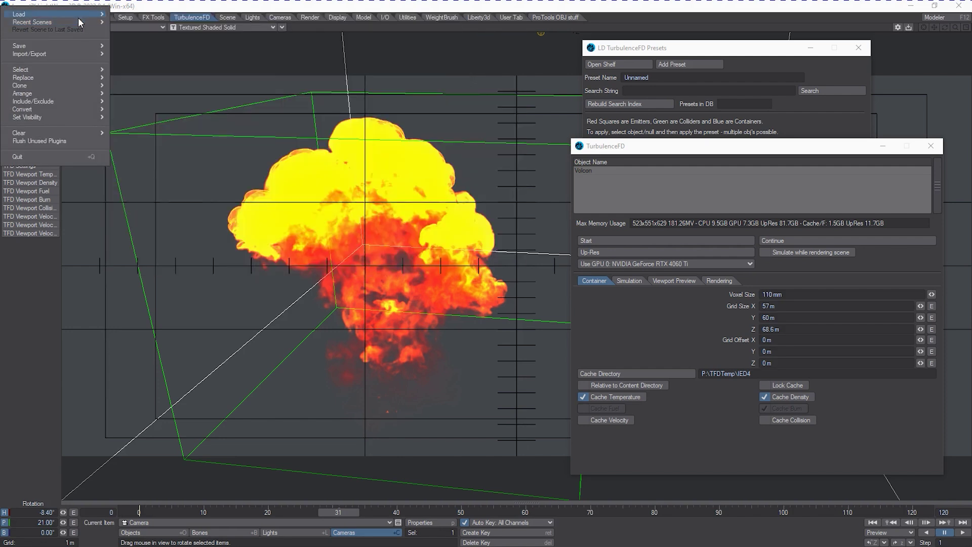
{"action": "mouse_move", "coordinate": [78, 15]}
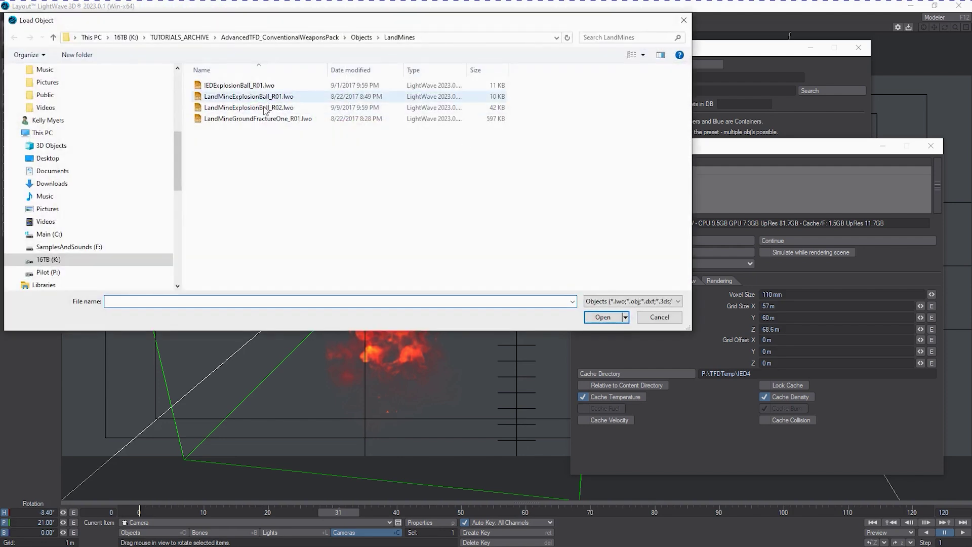
{"action": "left_click", "coordinate": [448, 107]}
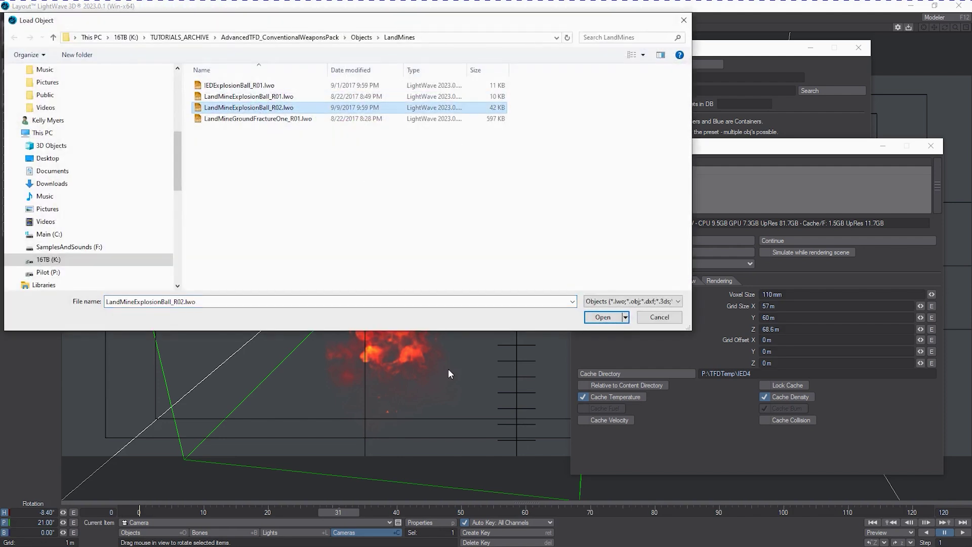
{"action": "left_click", "coordinate": [602, 317]}
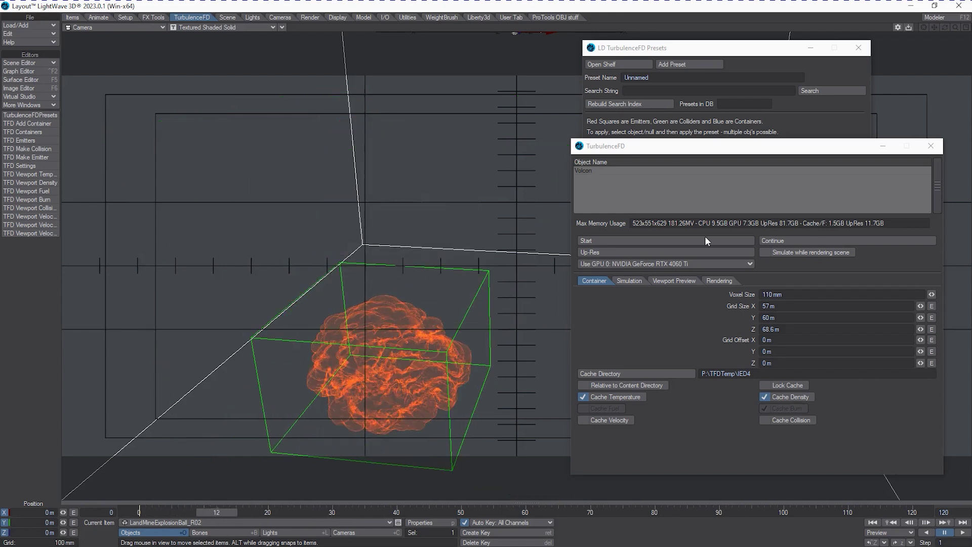
- Switch the viewport to Perspective and close the presets and TurbulenceFD windows to reveal the loaded land mine ball
{"action": "left_click", "coordinate": [162, 28]}
{"action": "left_click", "coordinate": [160, 68]}
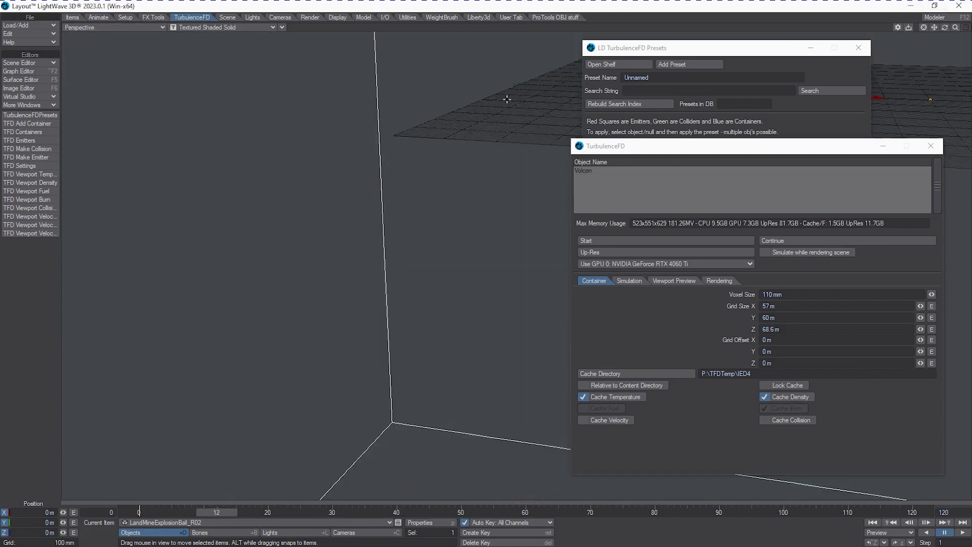
{"action": "left_click", "coordinate": [542, 144]}
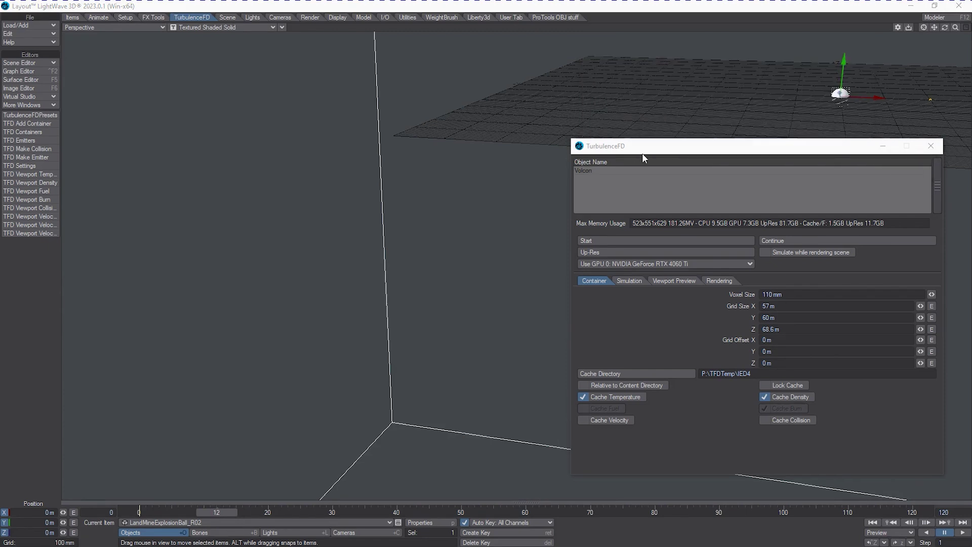
{"action": "left_click", "coordinate": [931, 145]}
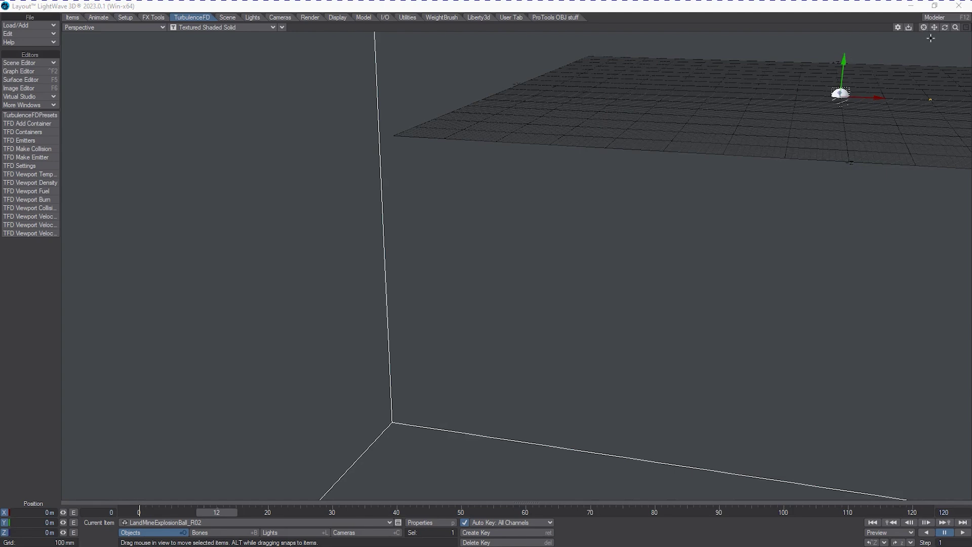
{"action": "left_click_drag", "start_coordinate": [956, 28], "coordinate": [299, 120]}
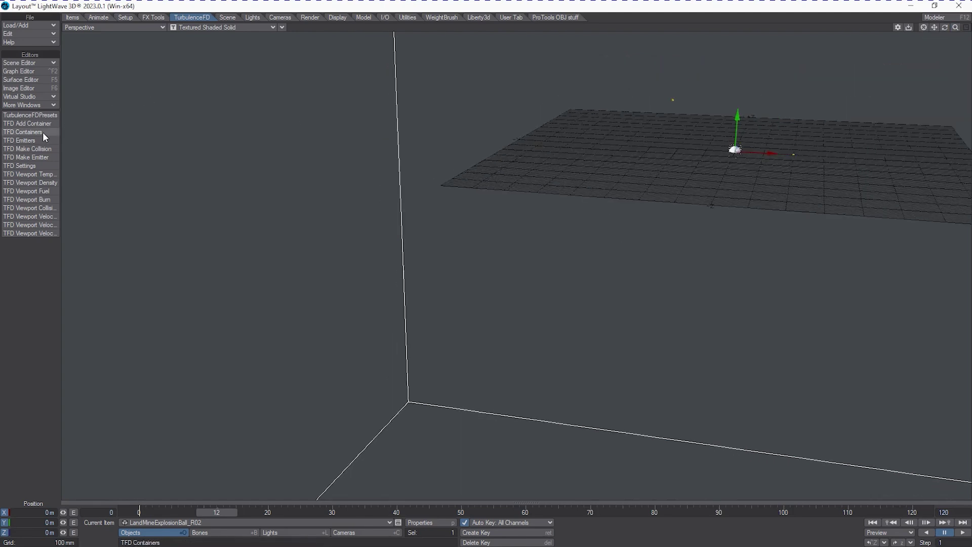
- Open the fluid emitters and TurbulenceFD presets windows and place them clear of the land mine ball
{"action": "left_click", "coordinate": [20, 140]}
{"action": "left_click_drag", "start_coordinate": [634, 66], "coordinate": [234, 111]}
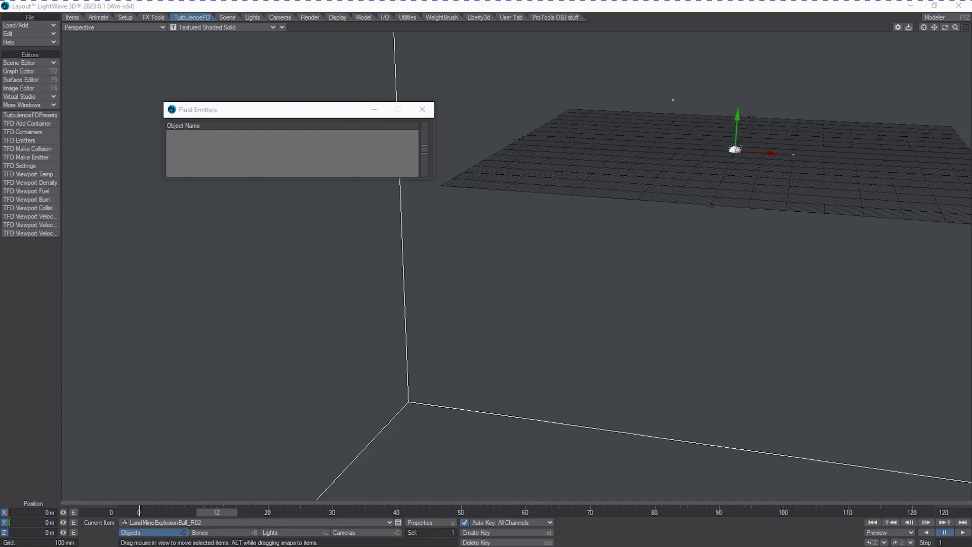
{"action": "left_click_drag", "start_coordinate": [638, 238], "coordinate": [316, 332]}
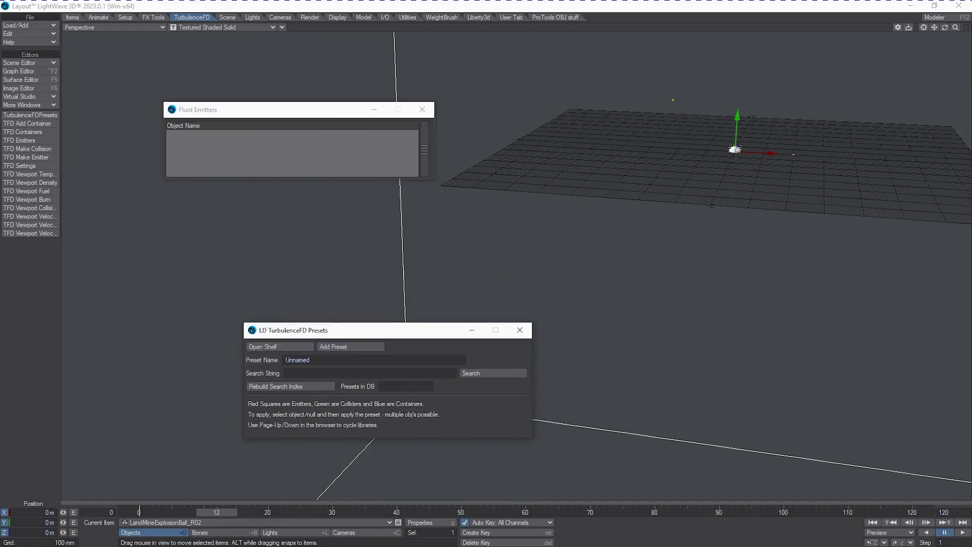
- Apply the LandMineExplosionBall_R02 preset from the shelf to the ball, copying externals to the current content directory
{"action": "left_click", "coordinate": [280, 346]}
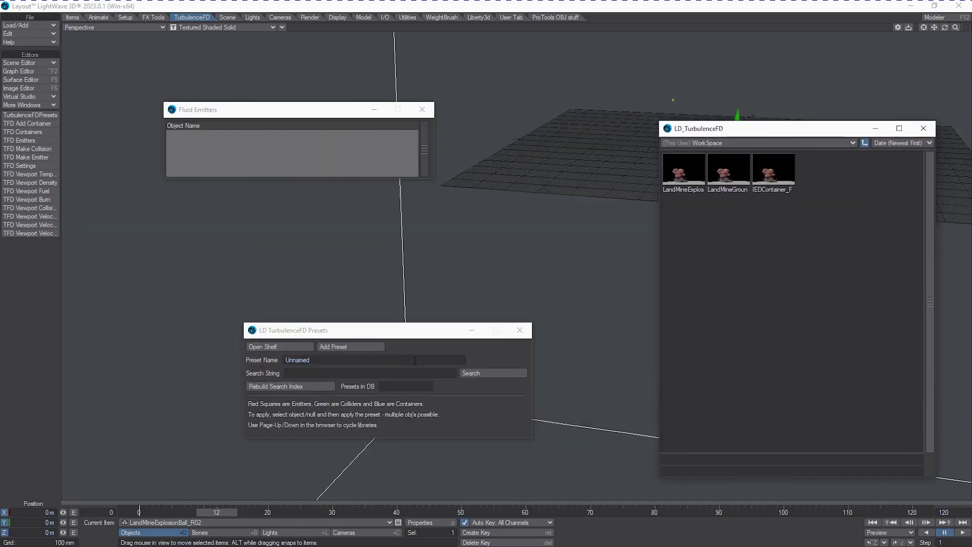
{"action": "left_click", "coordinate": [687, 172]}
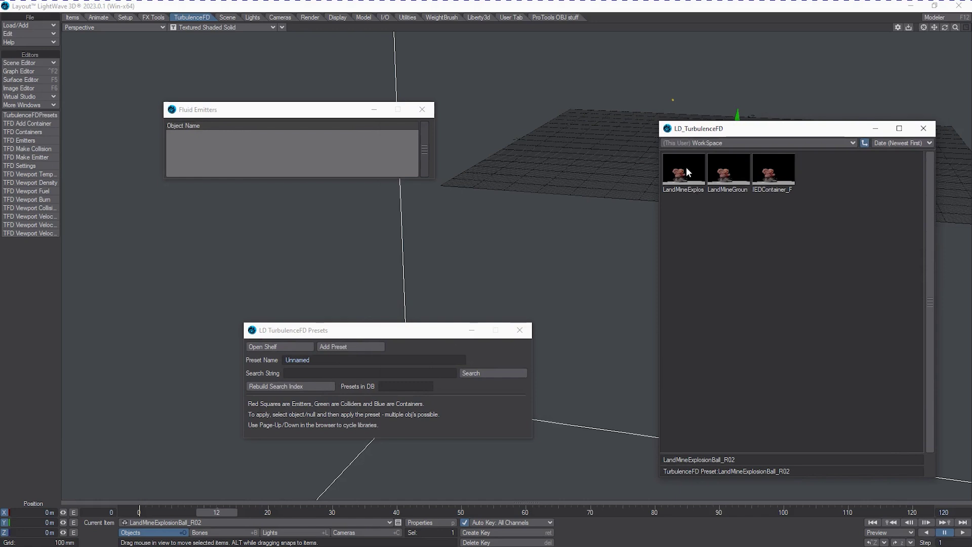
{"action": "double_click", "coordinate": [685, 167]}
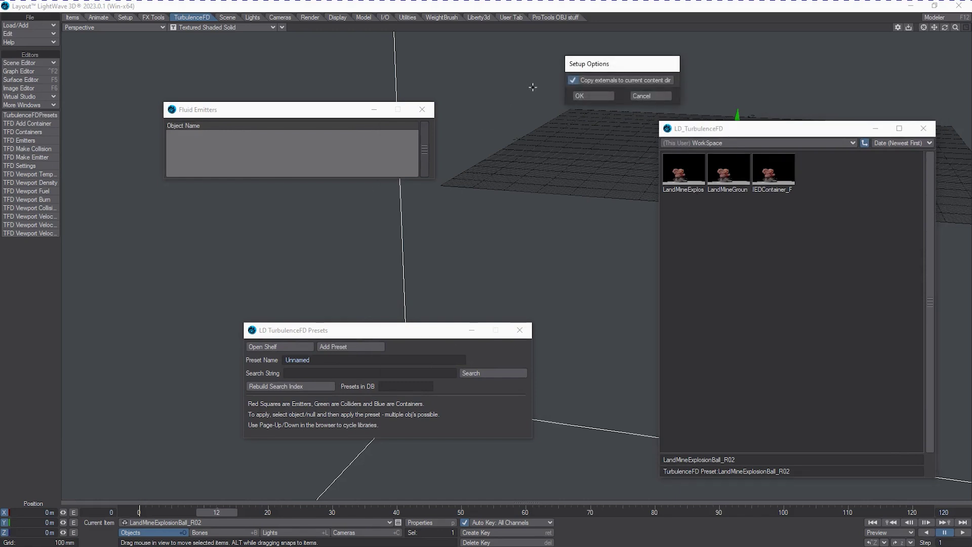
{"action": "left_click", "coordinate": [599, 95]}
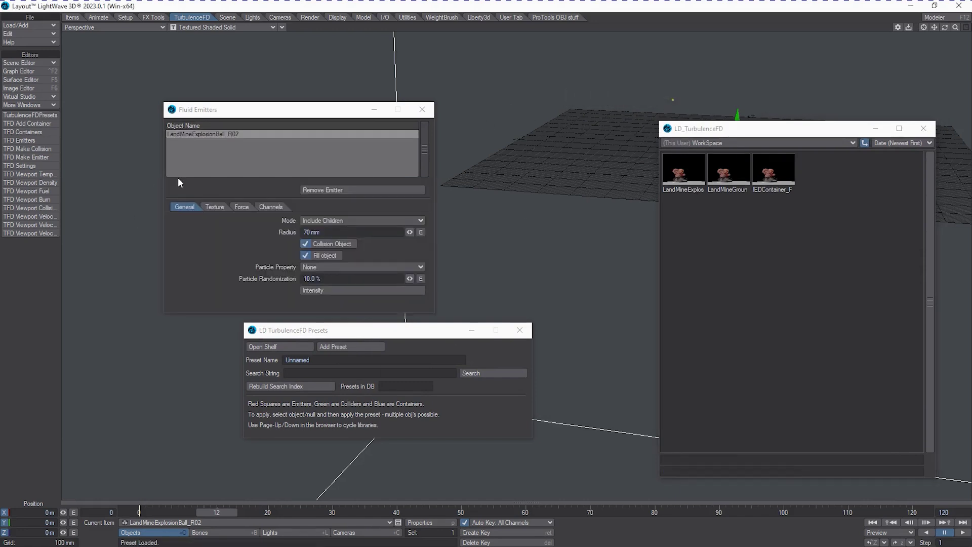
- Examine the ball emitter's General, Texture, Force and Channels settings to check what the preset restored
{"action": "left_click", "coordinate": [212, 205]}
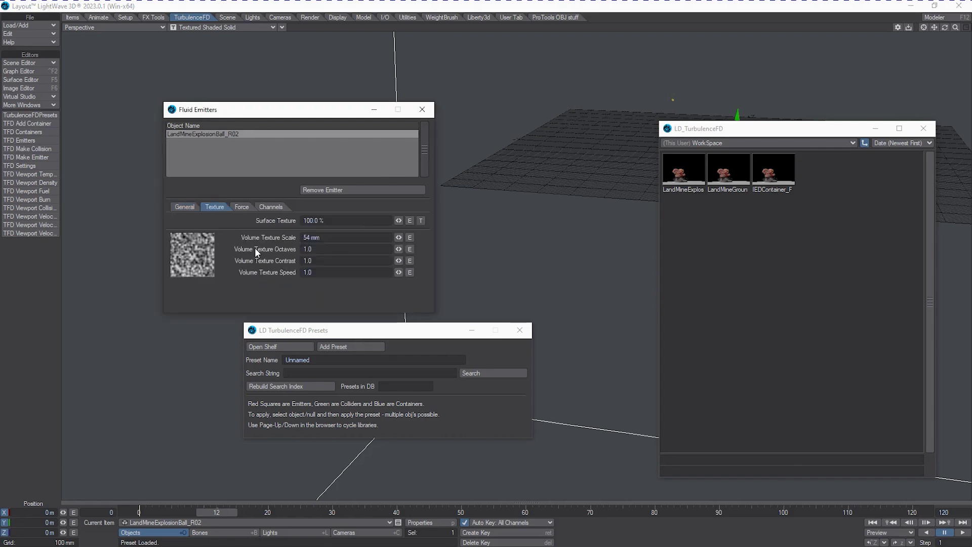
{"action": "left_click", "coordinate": [242, 207]}
{"action": "left_click", "coordinate": [272, 207]}
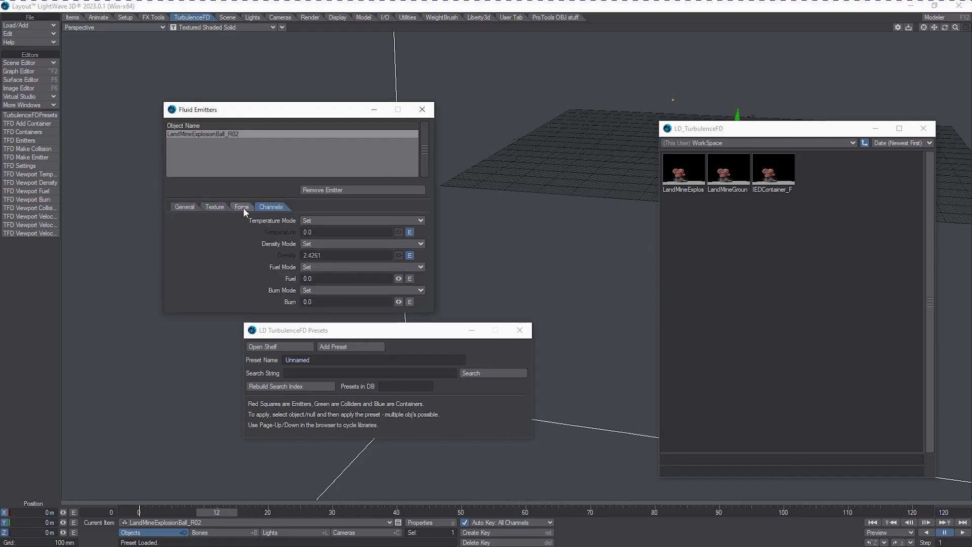
{"action": "left_click", "coordinate": [242, 207]}
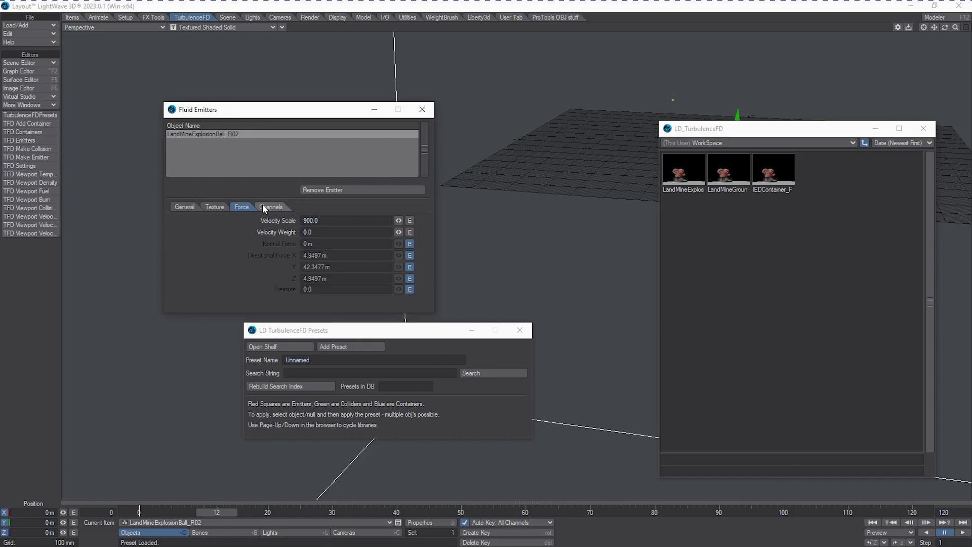
{"action": "left_click", "coordinate": [273, 207]}
{"action": "left_click", "coordinate": [188, 207]}
{"action": "left_click", "coordinate": [228, 206]}
{"action": "left_click", "coordinate": [184, 206]}
{"action": "left_click", "coordinate": [242, 206]}
{"action": "left_click", "coordinate": [267, 206]}
{"action": "left_click", "coordinate": [214, 207]}
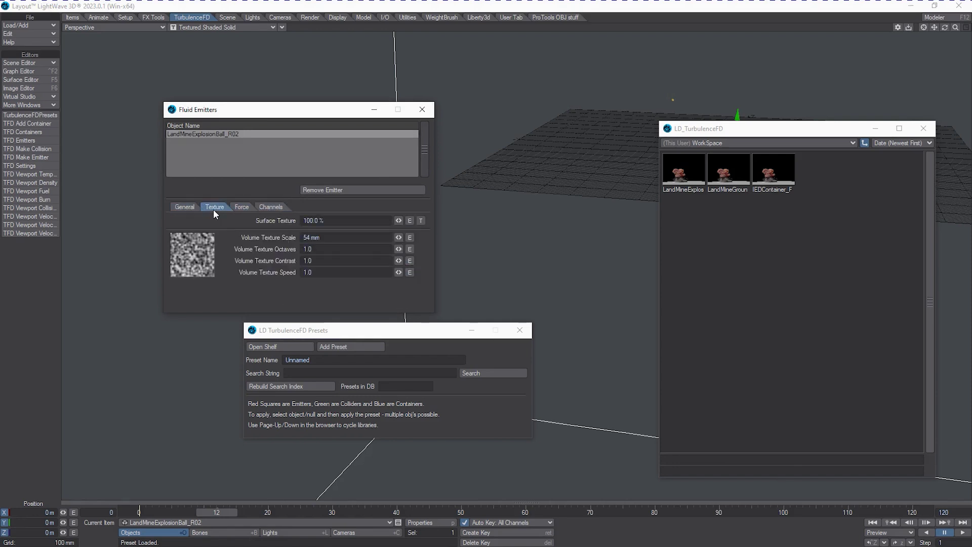
{"action": "left_click", "coordinate": [238, 206]}
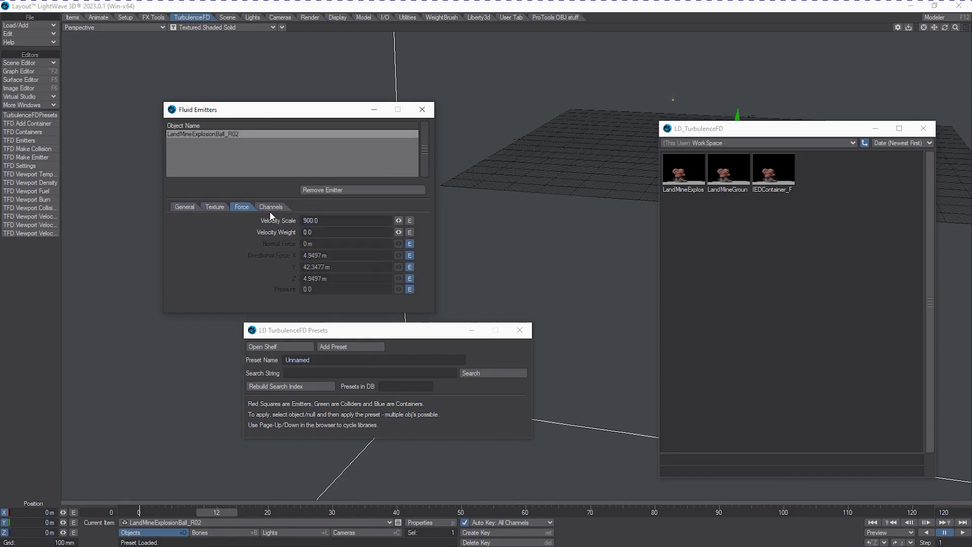
{"action": "left_click", "coordinate": [270, 209]}
{"action": "left_click", "coordinate": [234, 207]}
{"action": "left_click", "coordinate": [187, 208]}
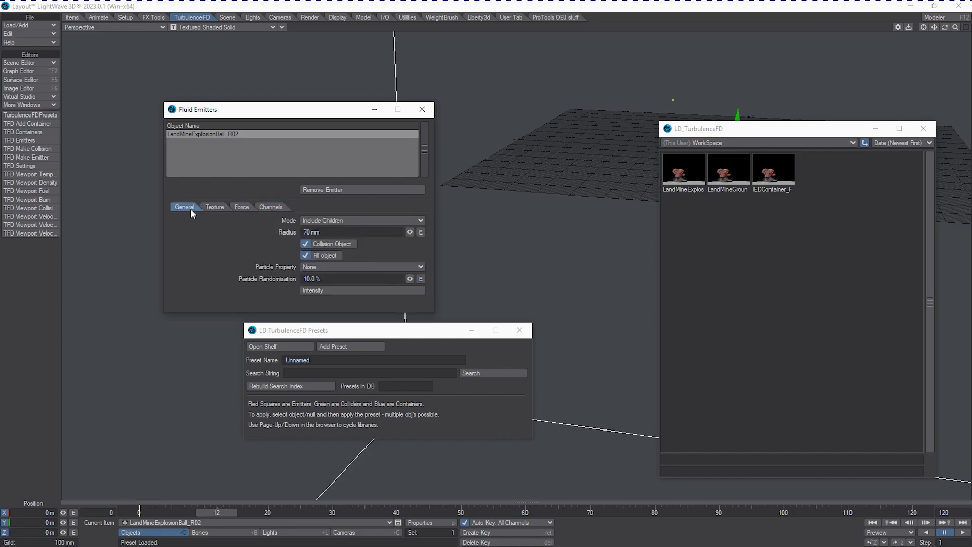
{"action": "left_click", "coordinate": [221, 208]}
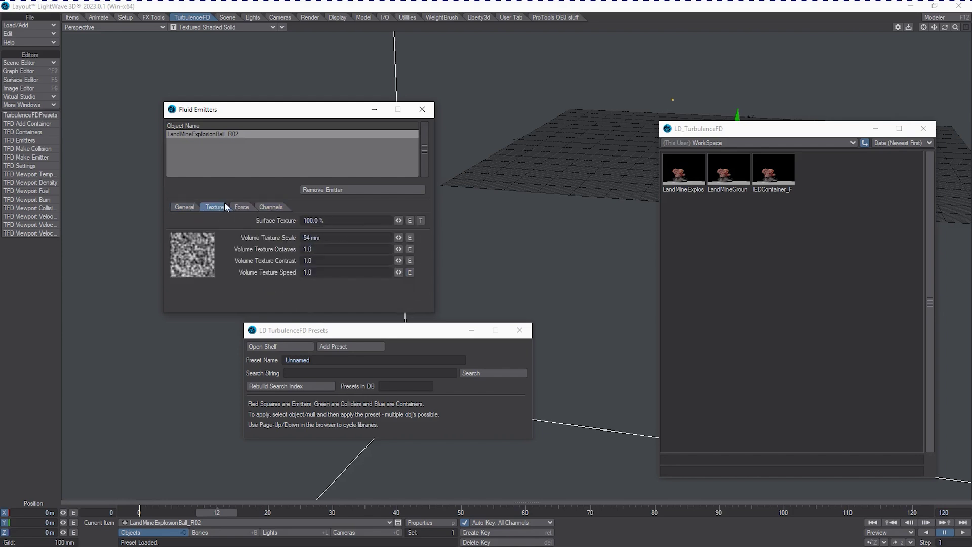
{"action": "left_click", "coordinate": [241, 207]}
{"action": "left_click", "coordinate": [269, 206]}
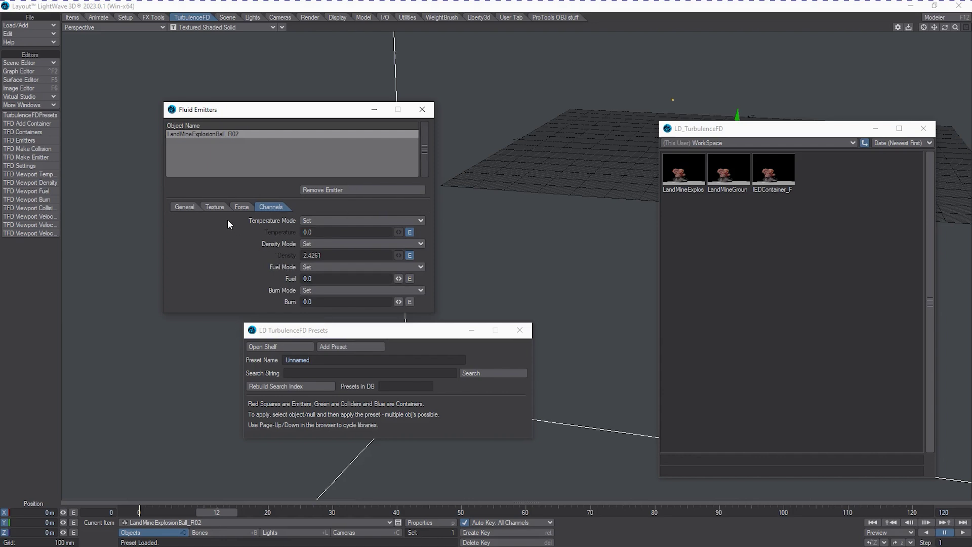
- Close the TurbulenceFD presets window and reposition the fluid emitters window and the preset shelf apart from each other
{"action": "left_click", "coordinate": [520, 330]}
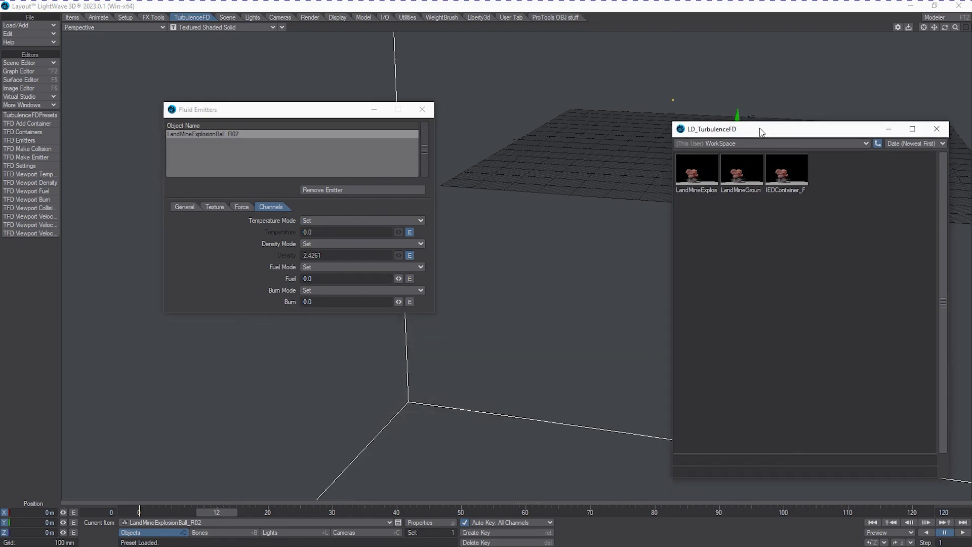
{"action": "left_click_drag", "start_coordinate": [266, 111], "coordinate": [154, 88]}
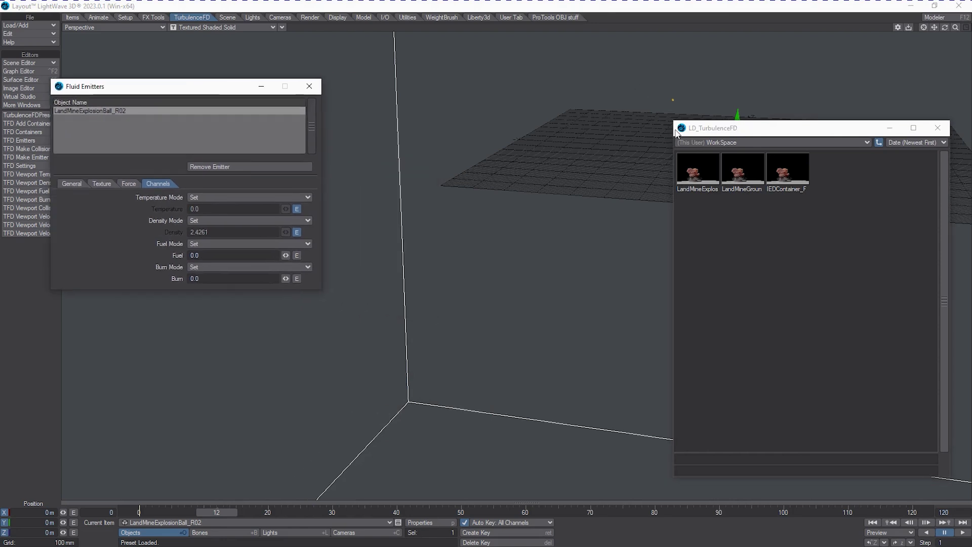
{"action": "left_click_drag", "start_coordinate": [676, 133], "coordinate": [684, 225]}
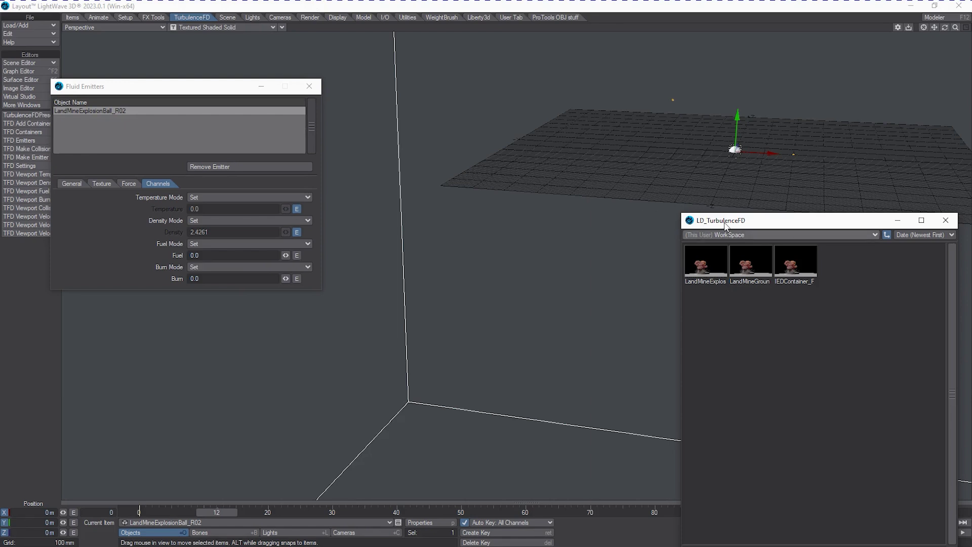
{"action": "left_click_drag", "start_coordinate": [712, 221], "coordinate": [622, 129]}
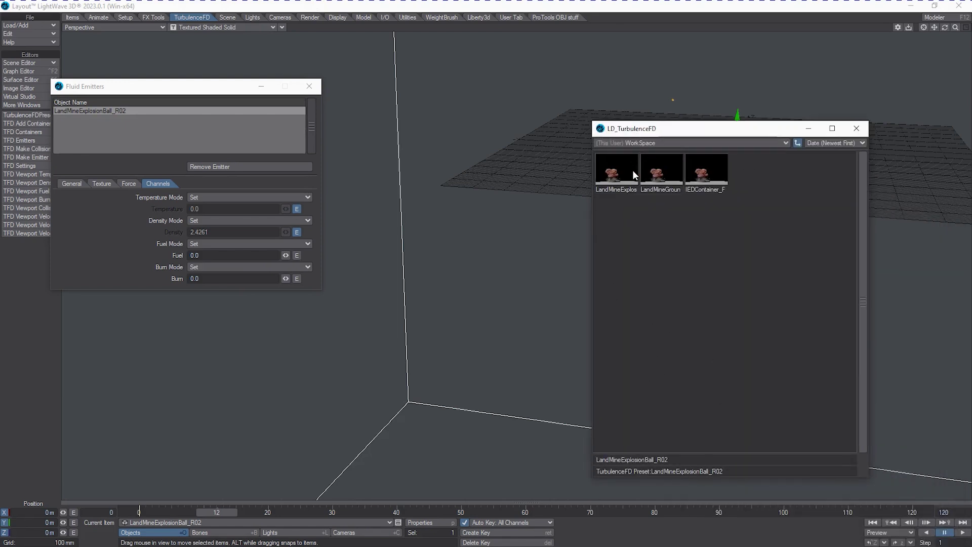
{"action": "left_click_drag", "start_coordinate": [643, 133], "coordinate": [683, 149]}
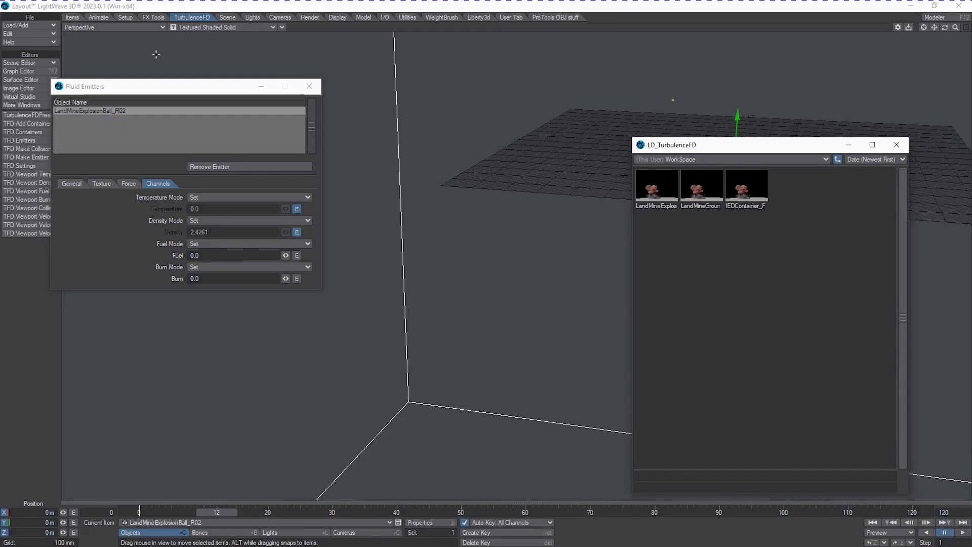
{"action": "left_click_drag", "start_coordinate": [206, 88], "coordinate": [222, 53]}
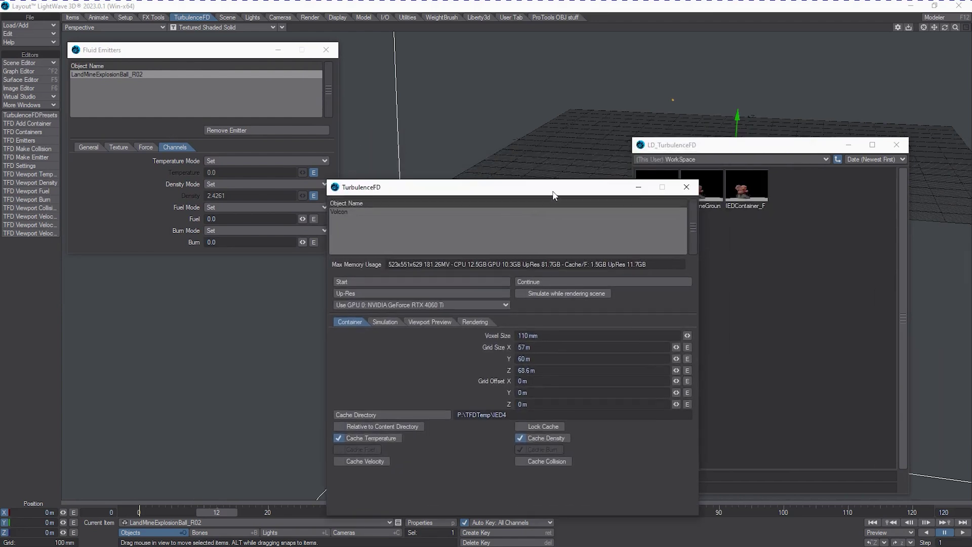
- Move the TurbulenceFD window below the emitters list and examine the Volcon container's Simulation, Viewport Preview and Rendering settings
{"action": "left_click_drag", "start_coordinate": [638, 195], "coordinate": [291, 172]}
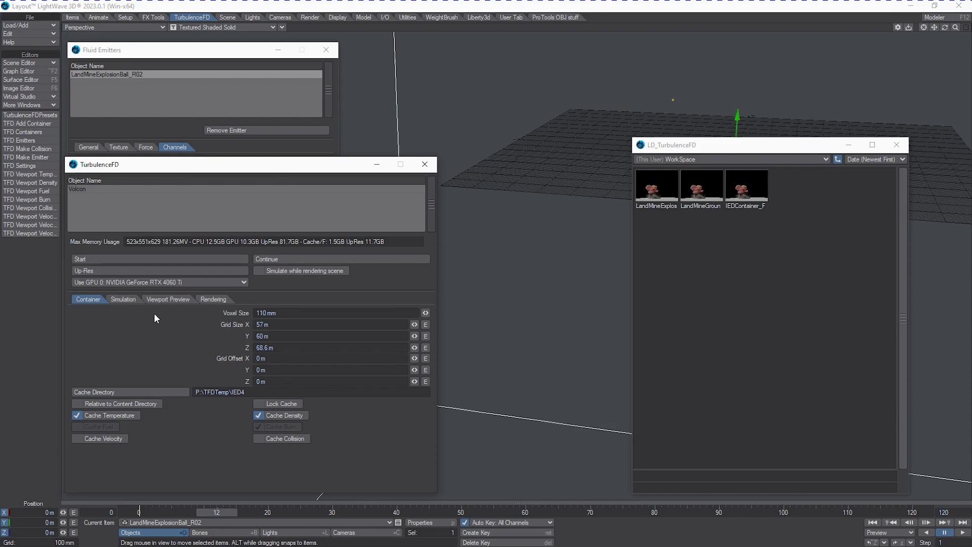
{"action": "left_click", "coordinate": [125, 300]}
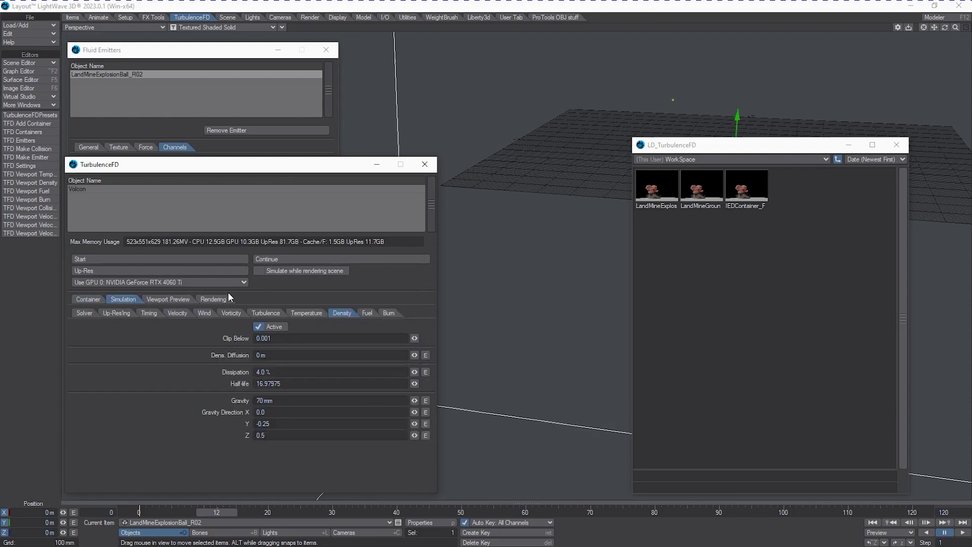
{"action": "left_click", "coordinate": [176, 302]}
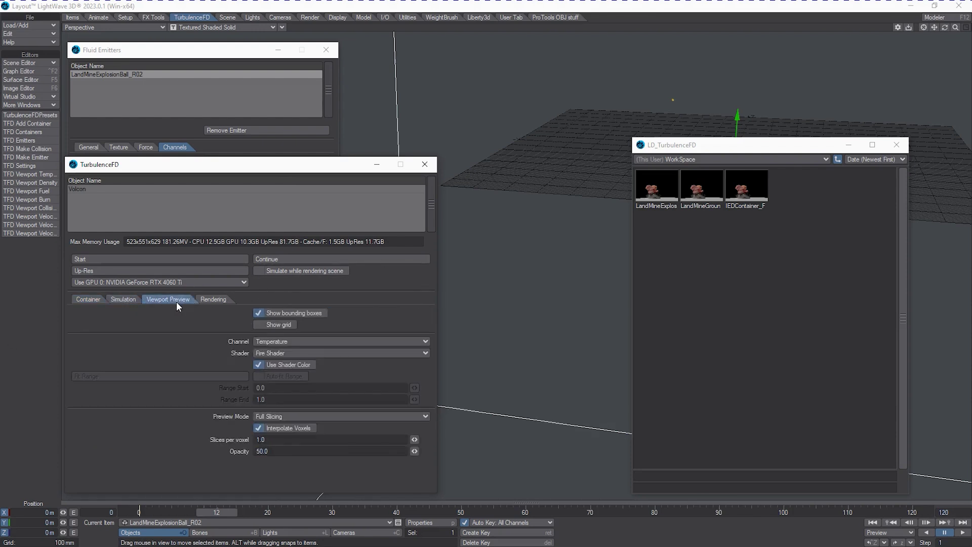
{"action": "left_click", "coordinate": [215, 298]}
{"action": "left_click", "coordinate": [123, 299]}
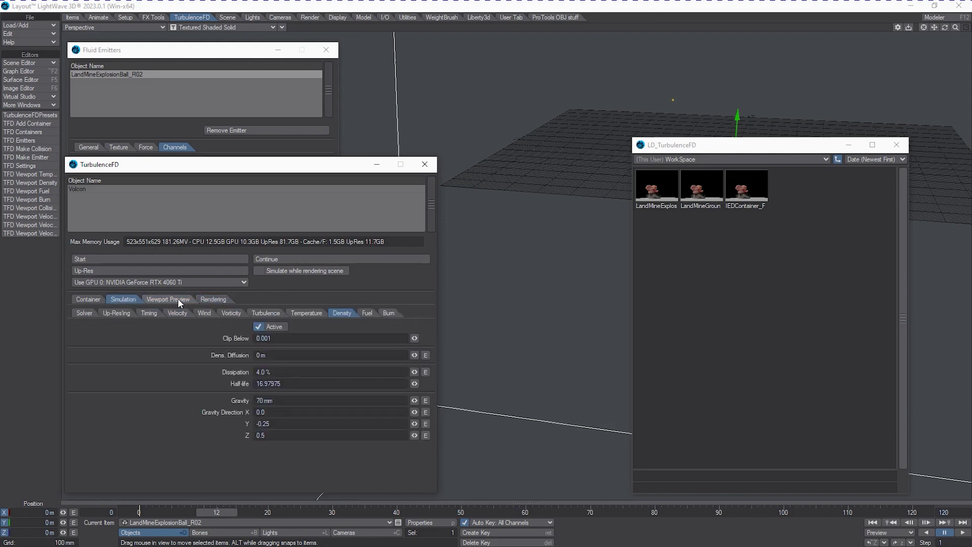
{"action": "left_click", "coordinate": [177, 298]}
{"action": "left_click", "coordinate": [215, 300]}
{"action": "left_click", "coordinate": [132, 301]}
{"action": "left_click", "coordinate": [154, 299]}
{"action": "left_click", "coordinate": [123, 299]}
- Rearrange the fluid emitters and TurbulenceFD windows so the emitter's list and setting categories stay visible above the container settings
{"action": "left_click", "coordinate": [206, 64]}
{"action": "left_click_drag", "start_coordinate": [208, 50], "coordinate": [210, 41]}
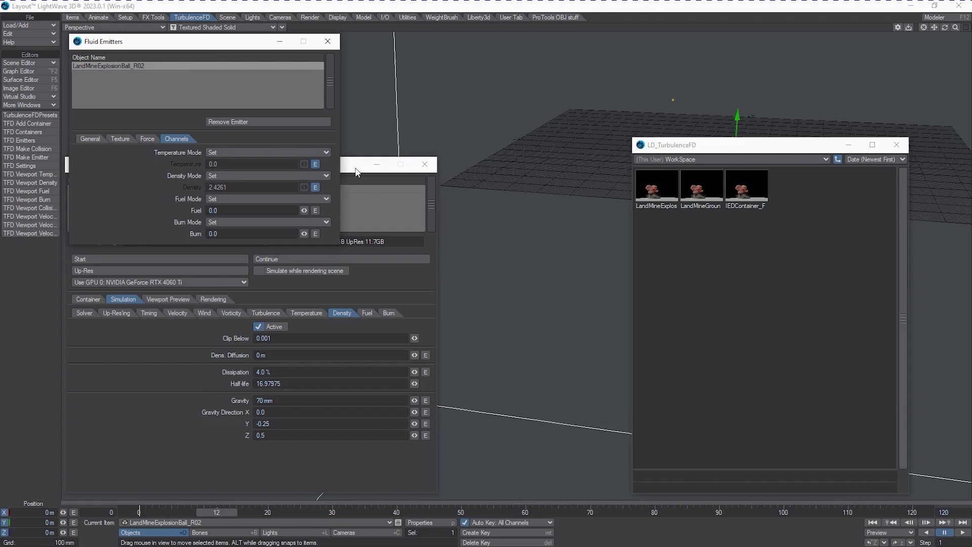
{"action": "left_click_drag", "start_coordinate": [356, 173], "coordinate": [355, 181]}
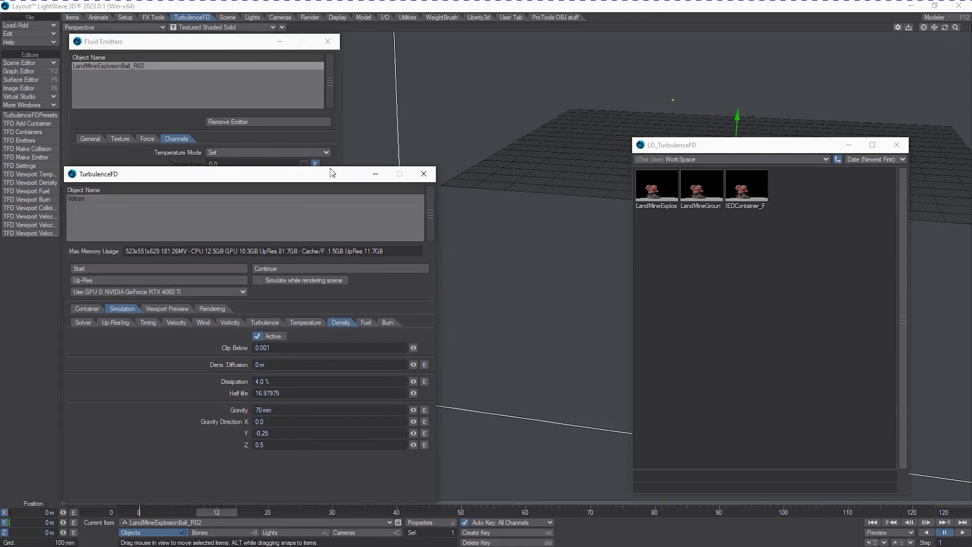